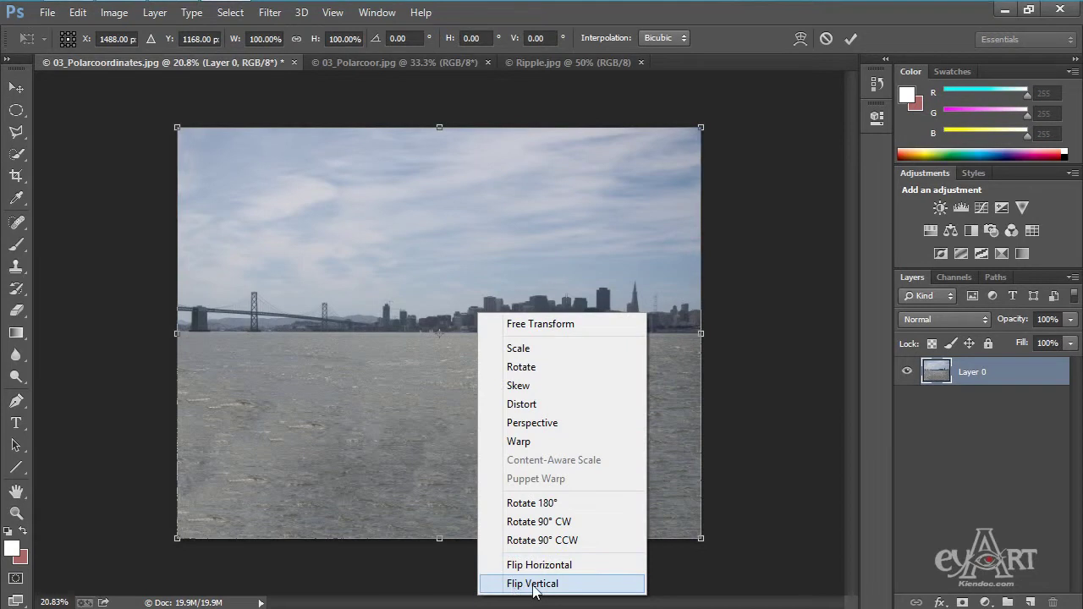
Step: Flip the photo layer vertically and resize the image to a 12.4-inch height with width and height unlinked
click(533, 583)
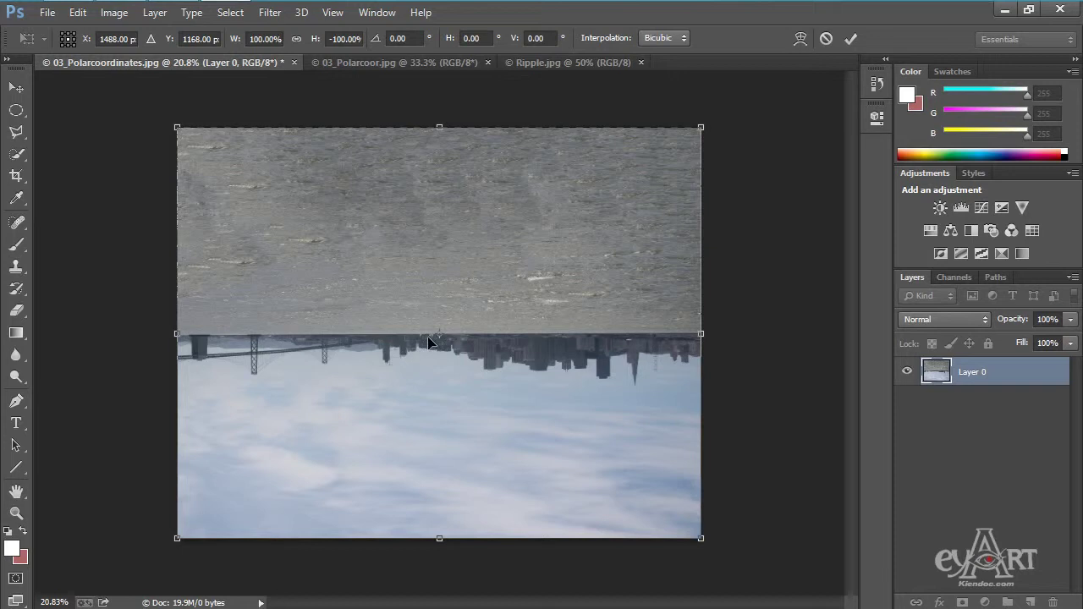
key(Return)
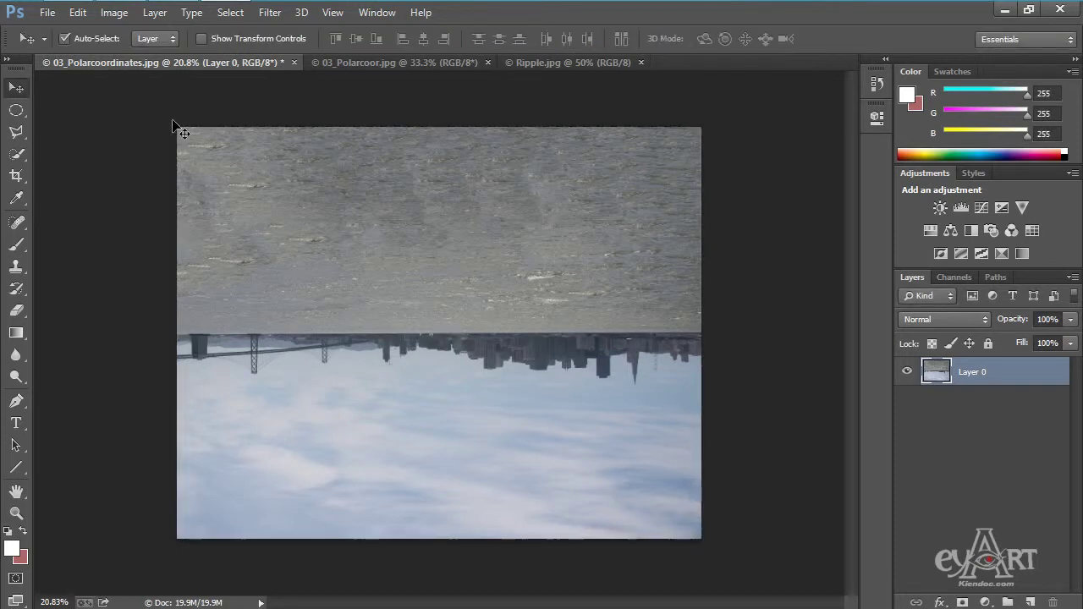
click(113, 13)
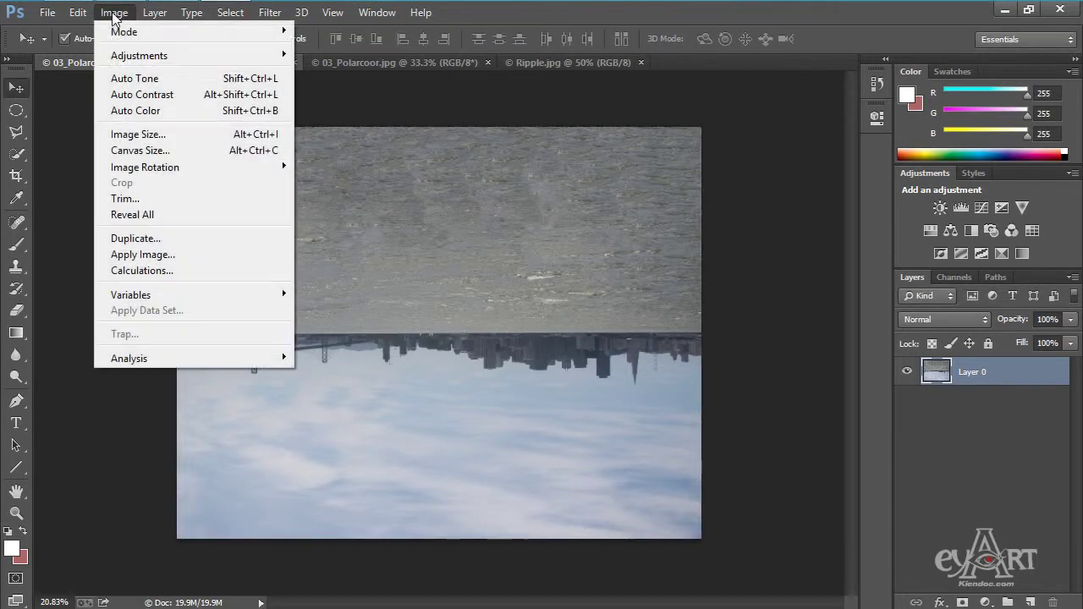
click(131, 141)
click(560, 224)
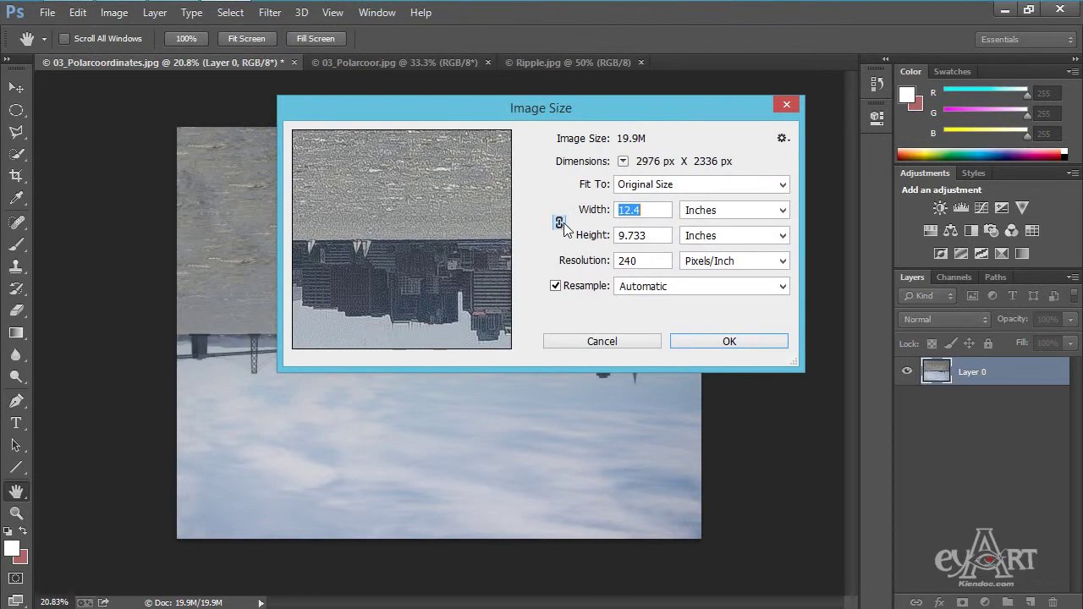
drag(658, 240, 550, 241)
text(12.4)
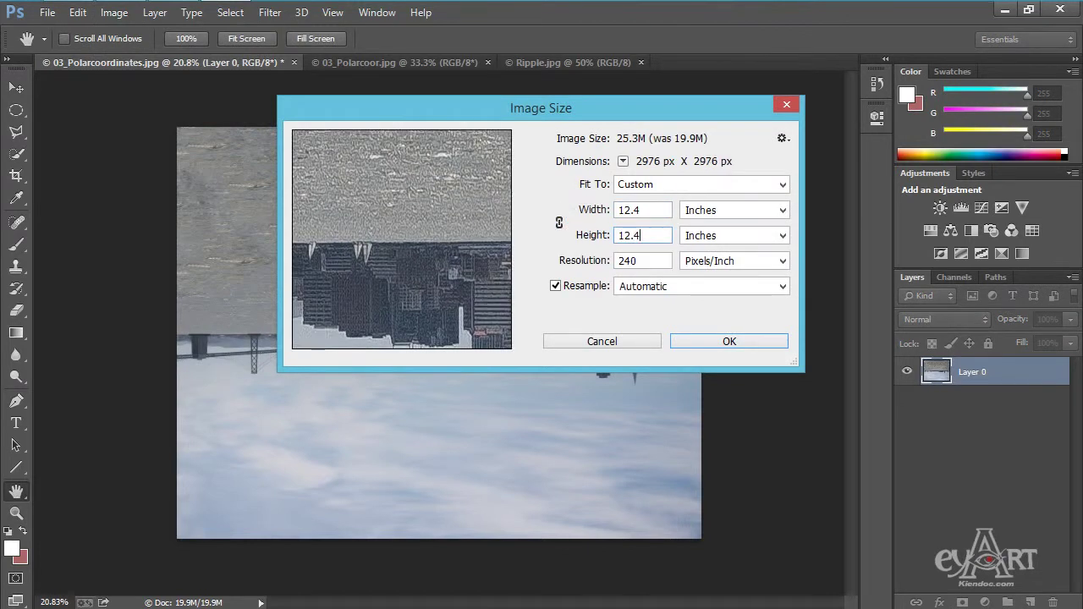
click(726, 342)
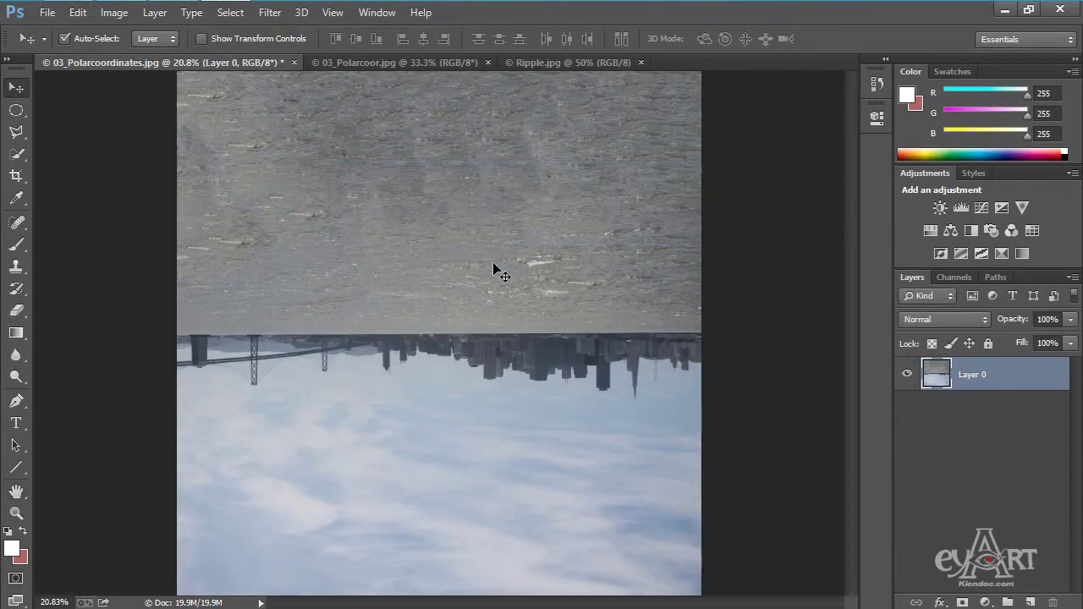
Step: Apply the Polar Coordinates distort filter to the layer with the Rectangular to Polar option
key(ctrl+0)
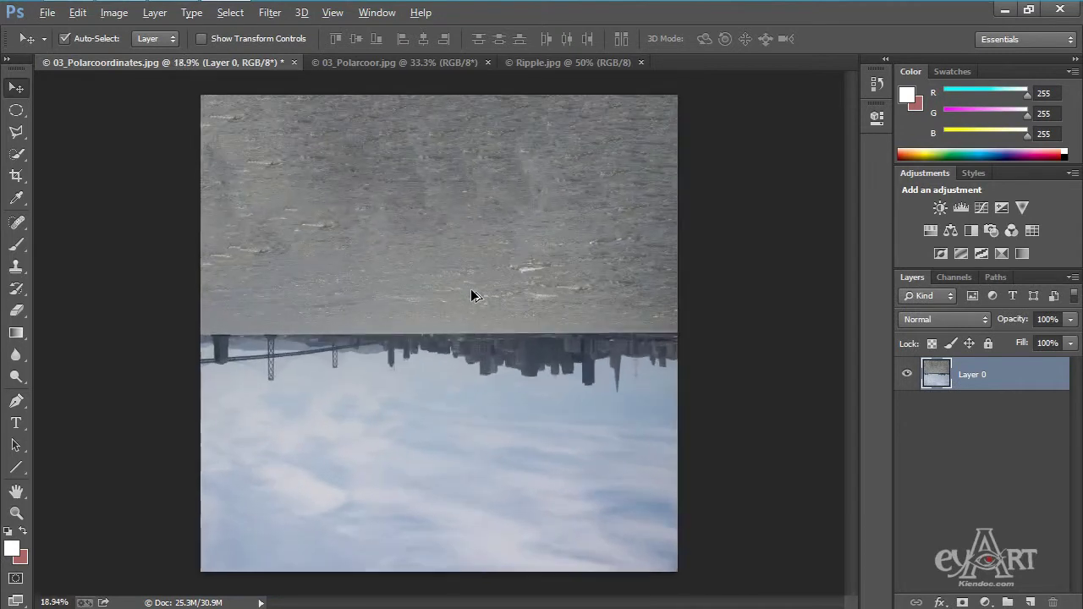
click(269, 12)
mouse_move(337, 220)
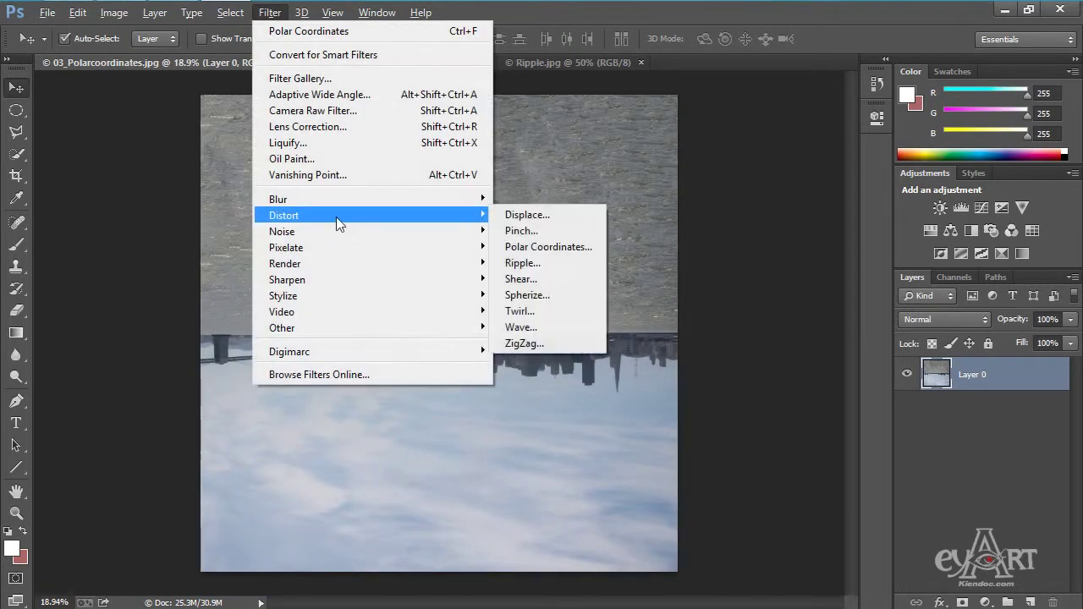
click(541, 247)
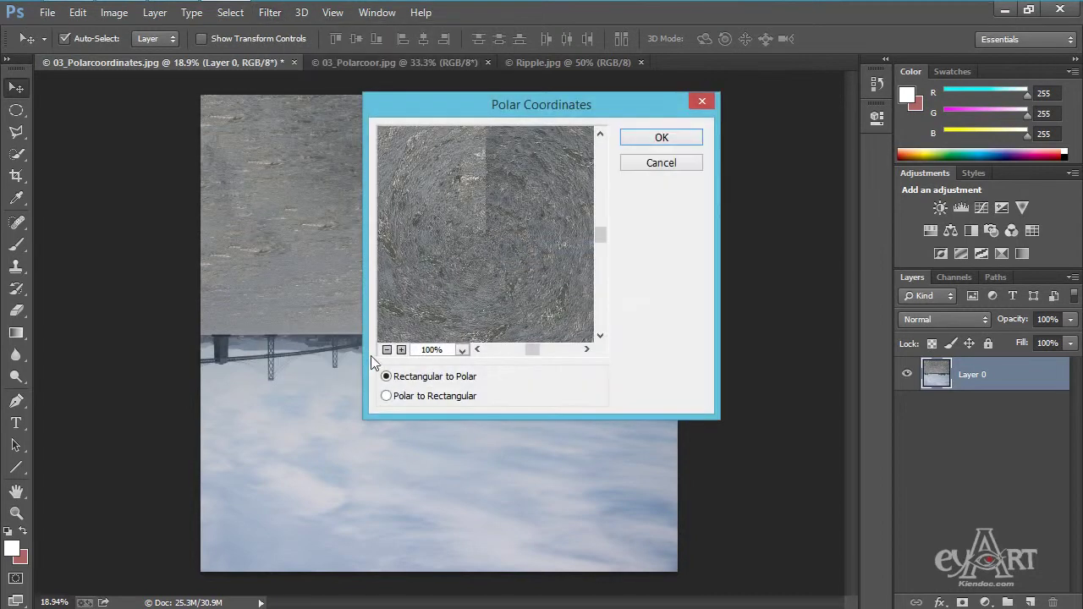
click(386, 350)
click(386, 349)
click(387, 349)
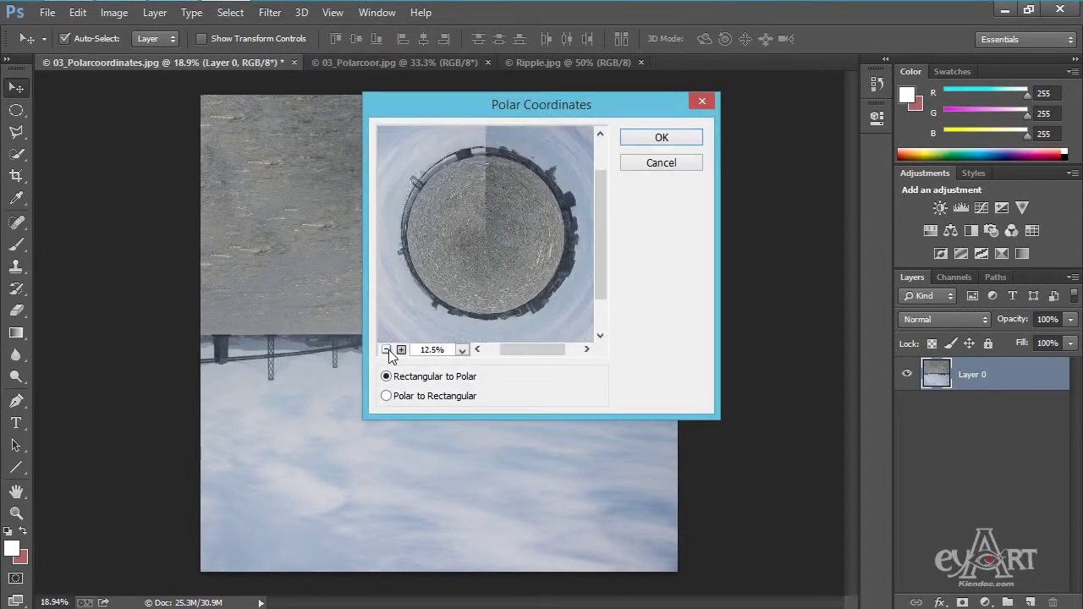
click(689, 143)
Step: Examine the vertical seam through the sky and the central water disc of the polar image
scroll(451, 254, up, 2)
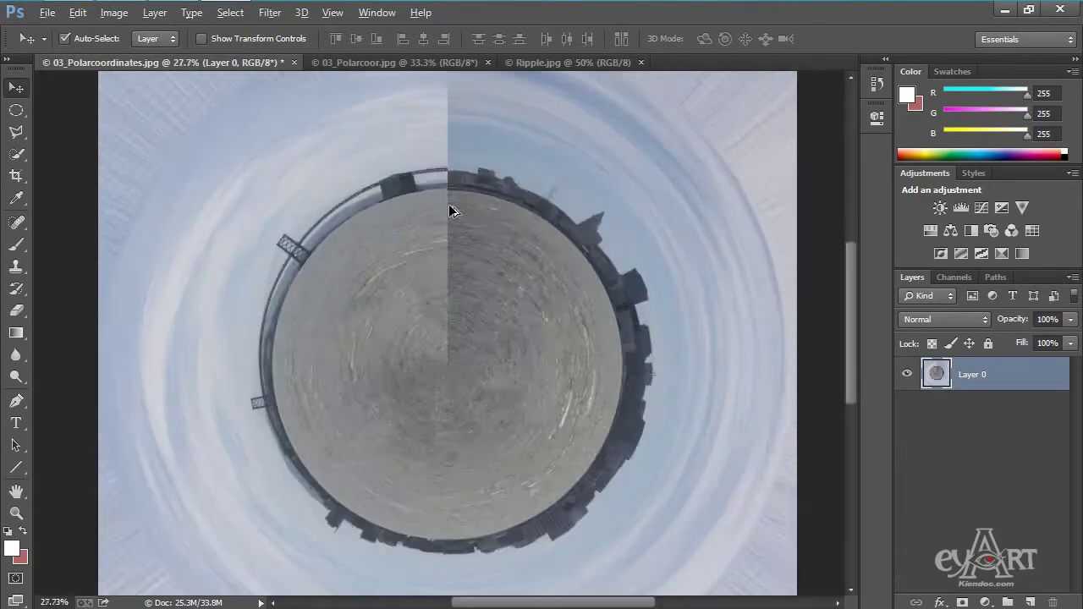
scroll(433, 174, up, 3)
scroll(433, 173, down, 4)
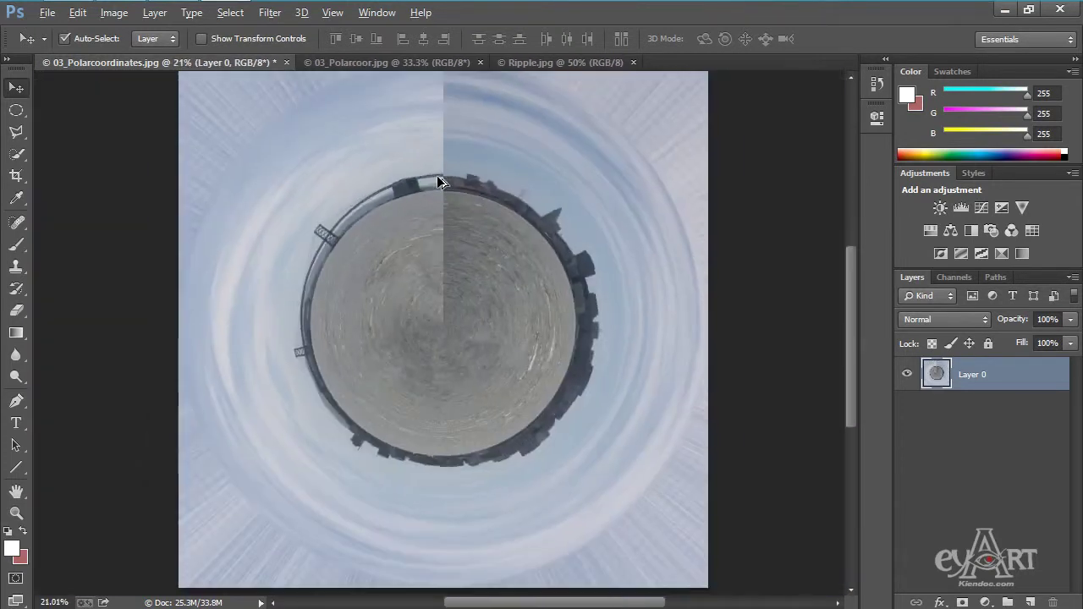
scroll(437, 175, down, 1)
scroll(437, 138, up, 4)
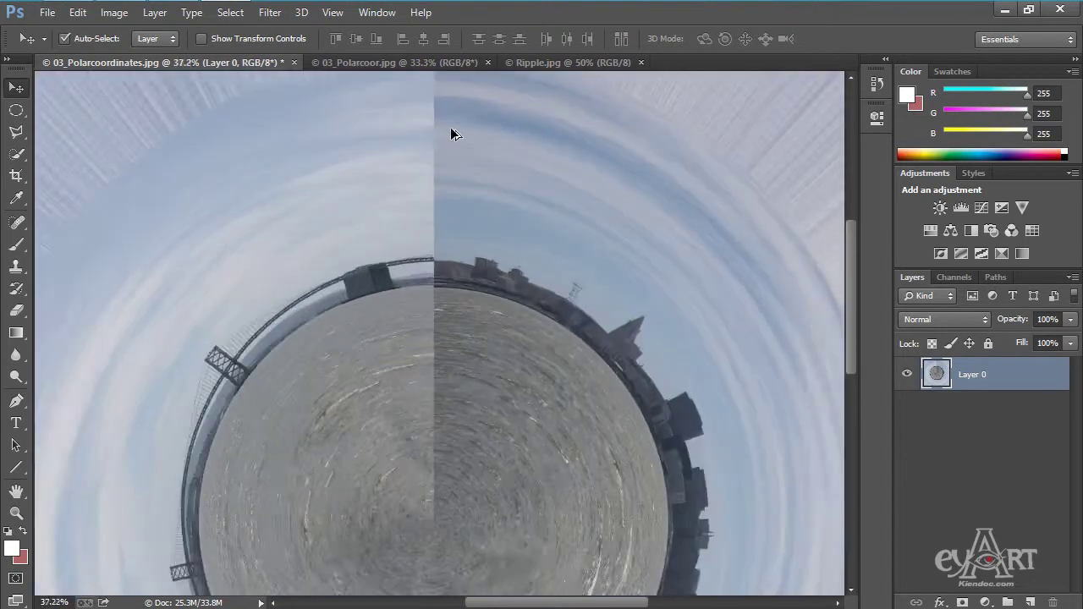
scroll(452, 137, up, 1)
drag(452, 181, 457, 52)
drag(452, 309, 449, 209)
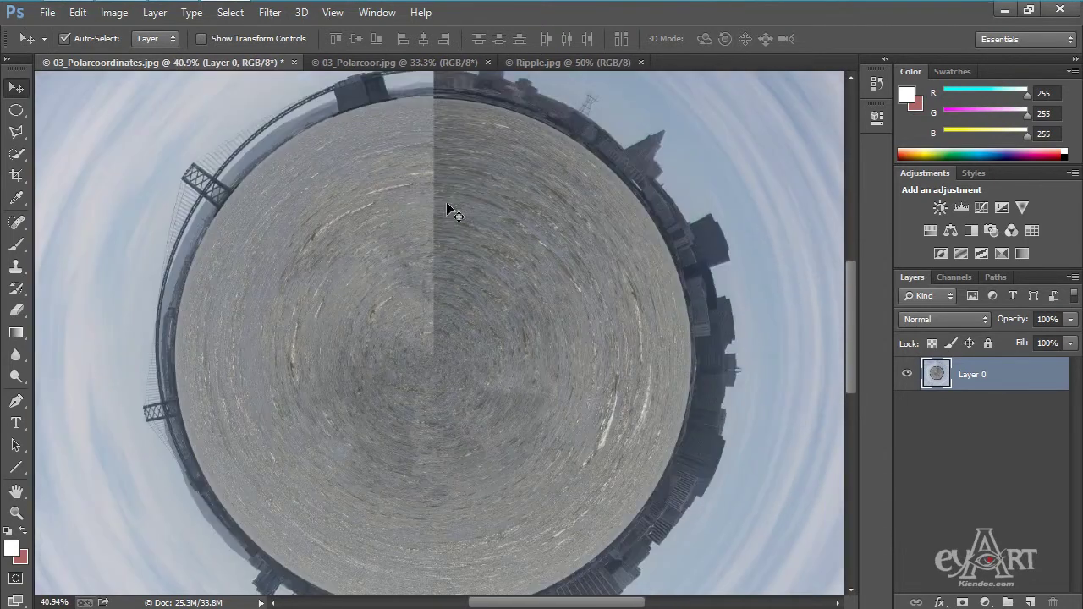
Step: Draw a circular Elliptical Marquee selection over the central water disc, slightly inside its edge
click(17, 112)
drag(241, 180, 643, 262)
drag(584, 211, 557, 550)
drag(515, 127, 486, 285)
drag(403, 287, 404, 284)
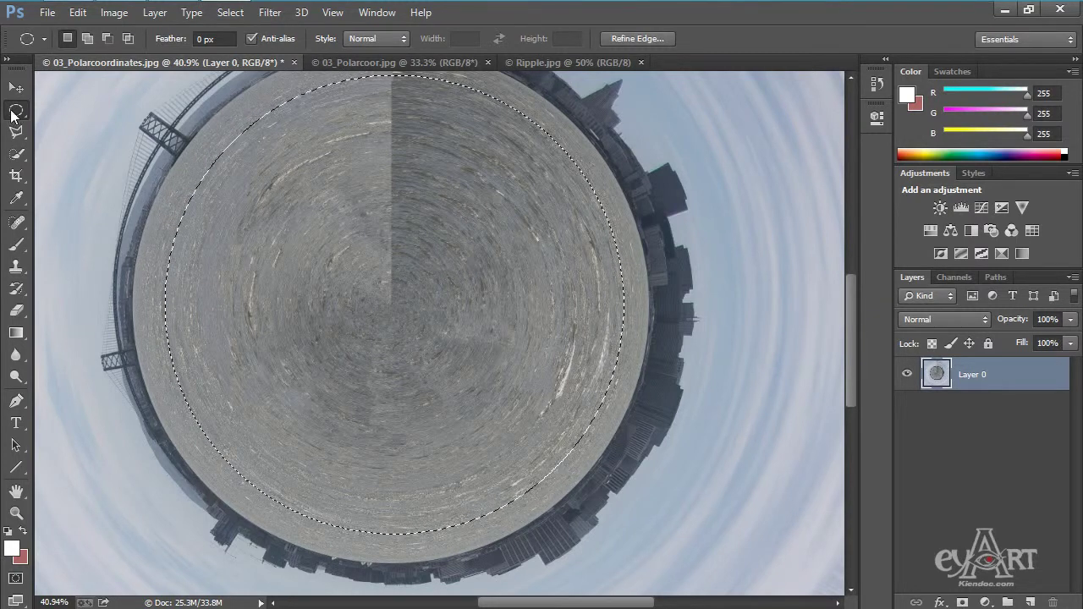
Step: Scale the circular selection to about 112.67% so it fits the water disc's edge, and delete the water inside it
right_click(375, 254)
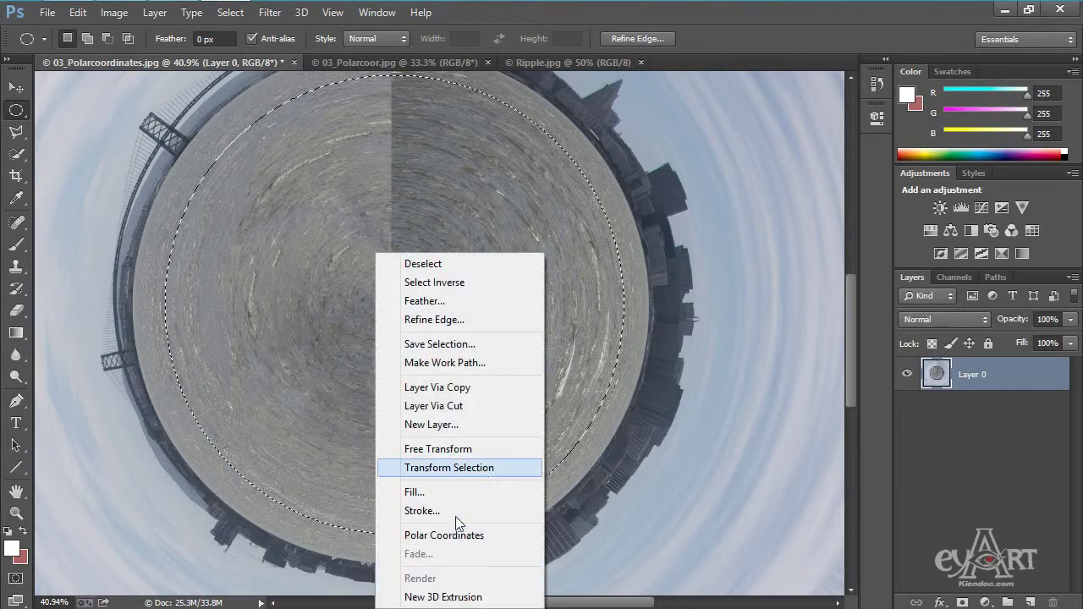
click(475, 467)
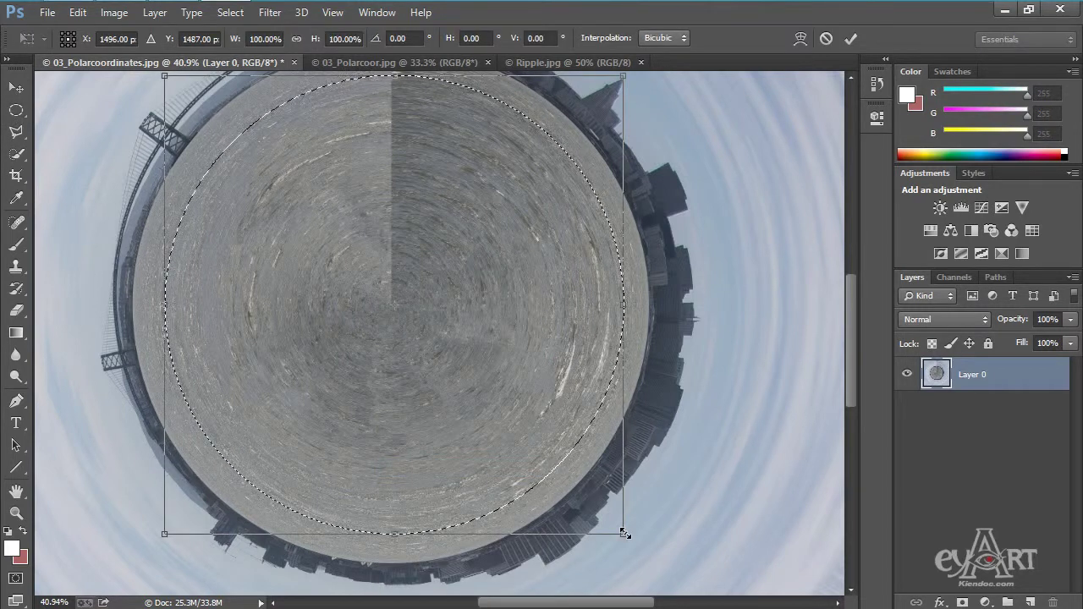
drag(623, 533, 656, 564)
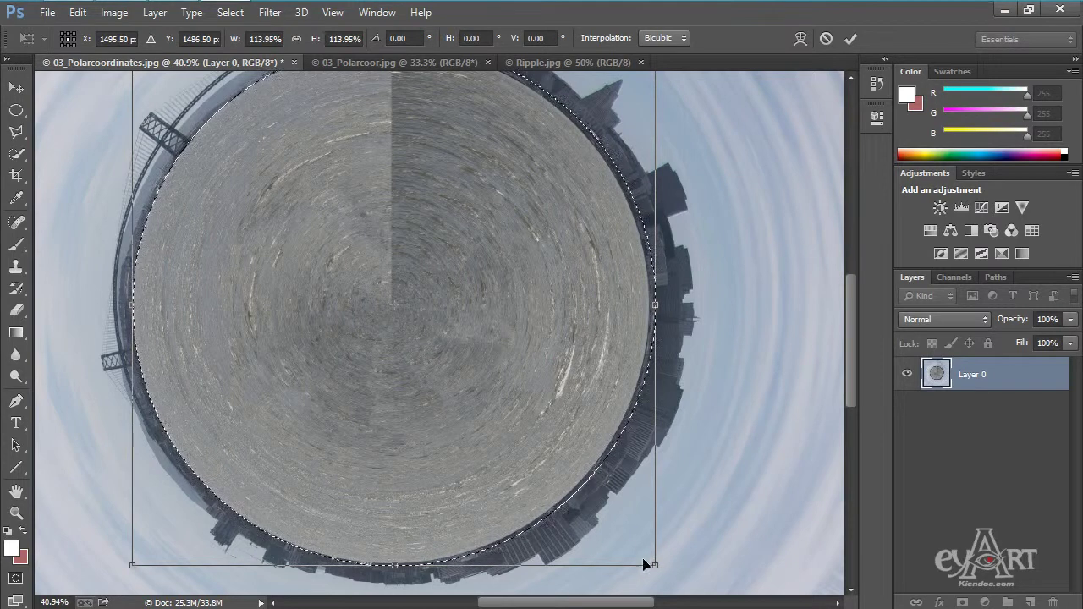
drag(650, 563, 646, 561)
drag(334, 213, 331, 214)
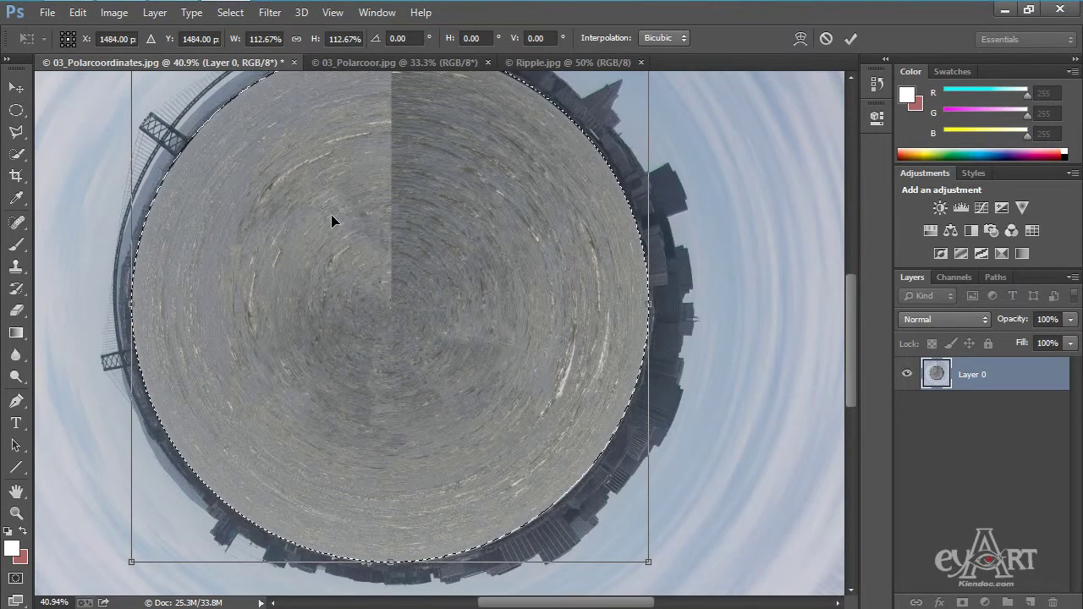
key(Return)
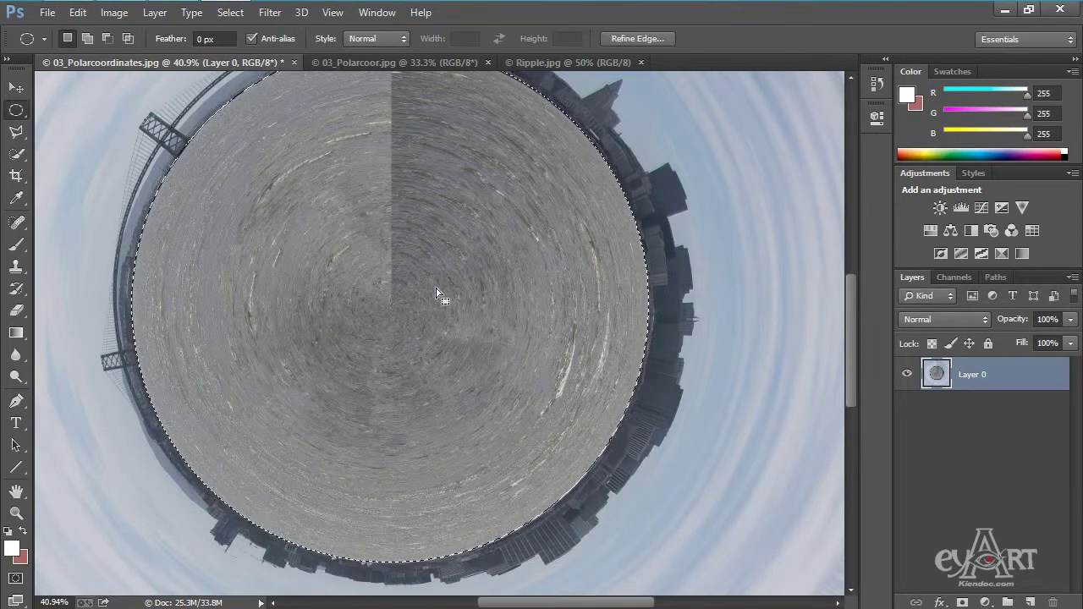
key(Delete)
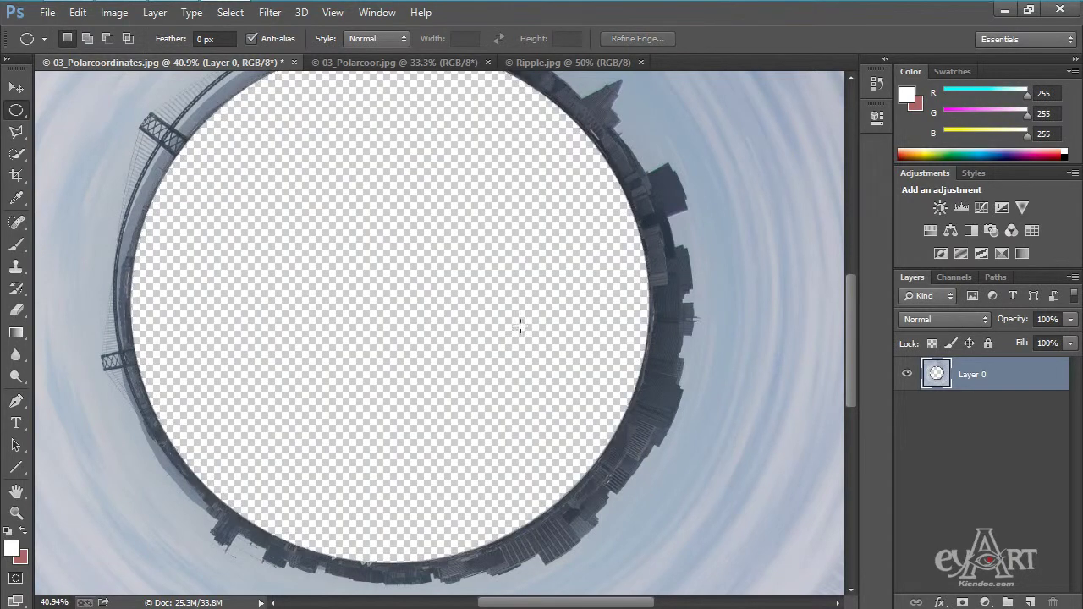
Step: Select a large circle around the sky ring, invert the selection, delete the corners outside the ring and deselect
scroll(430, 288, down, 3)
scroll(430, 287, down, 2)
drag(306, 154, 668, 546)
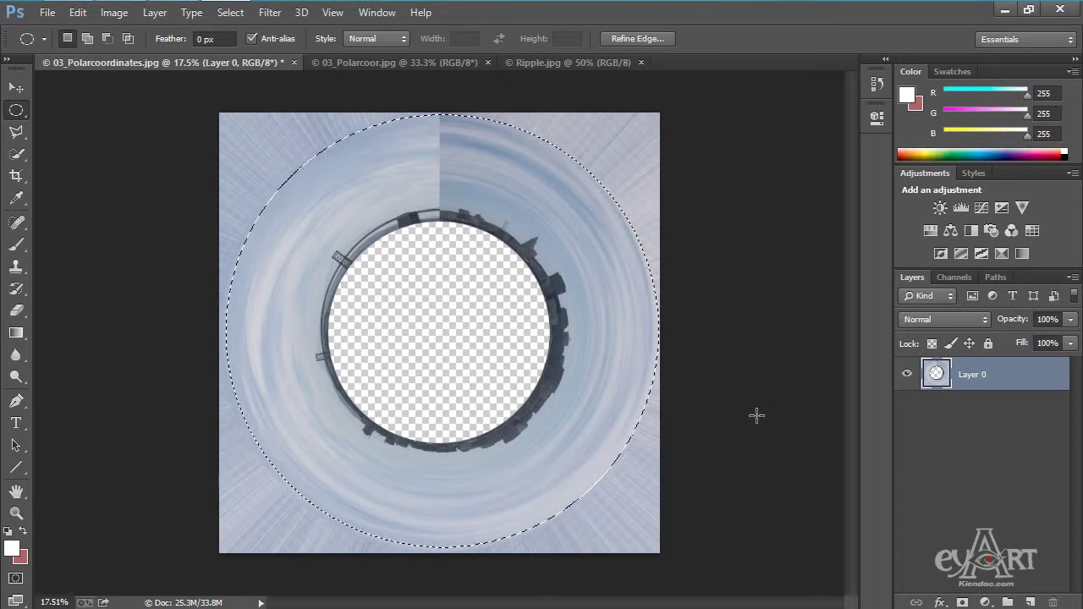
key(ctrl+shift+i)
key(Delete)
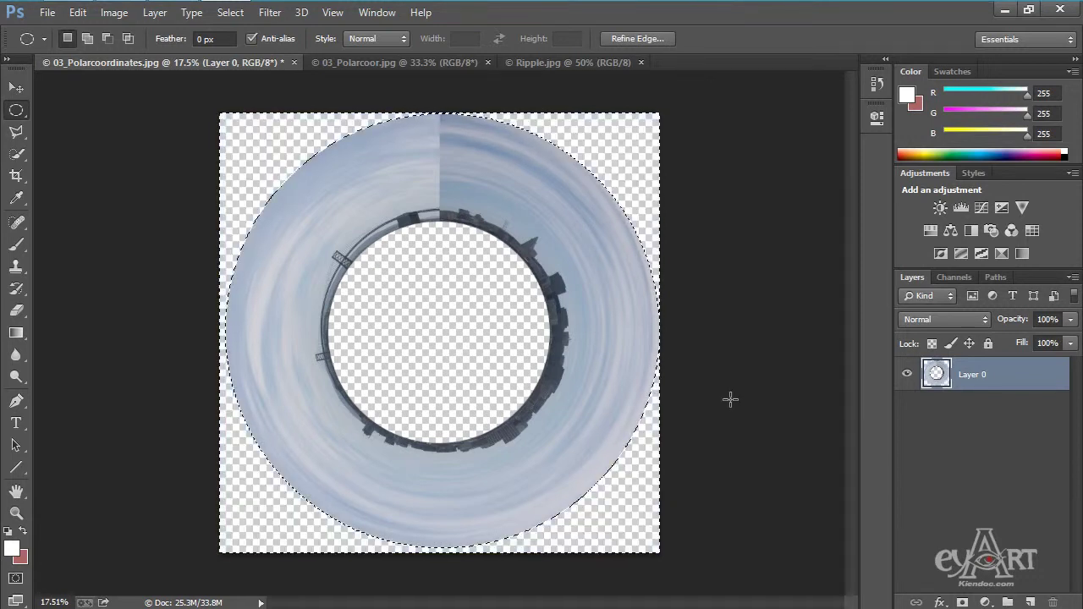
key(ctrl+d)
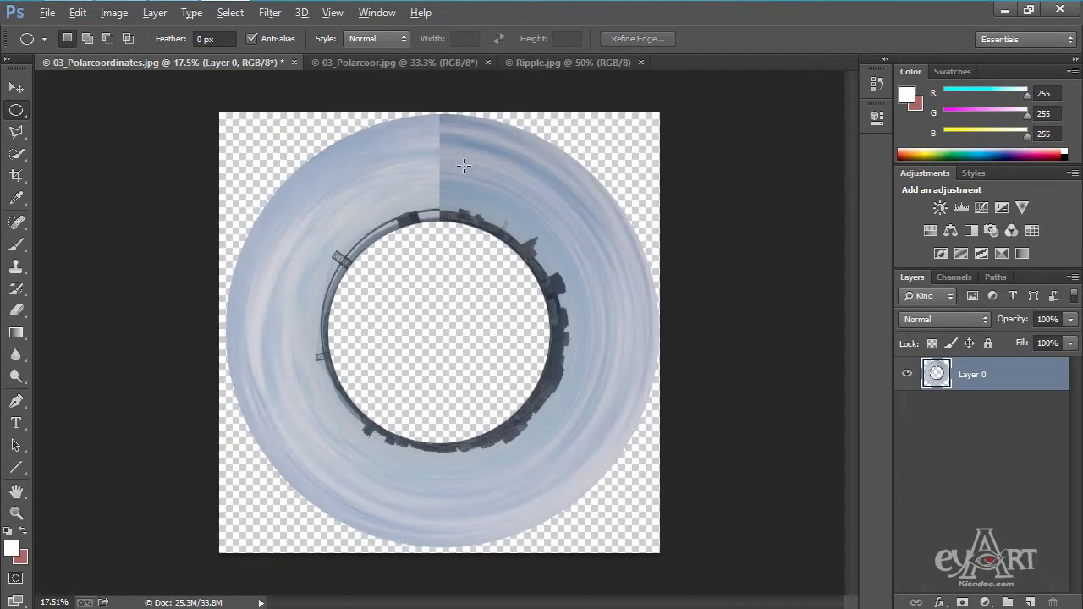
Step: Paint over the vertical sky seam above the skyline with the Content-Aware Spot Healing Brush at size 26
scroll(448, 152, up, 5)
drag(445, 141, 453, 283)
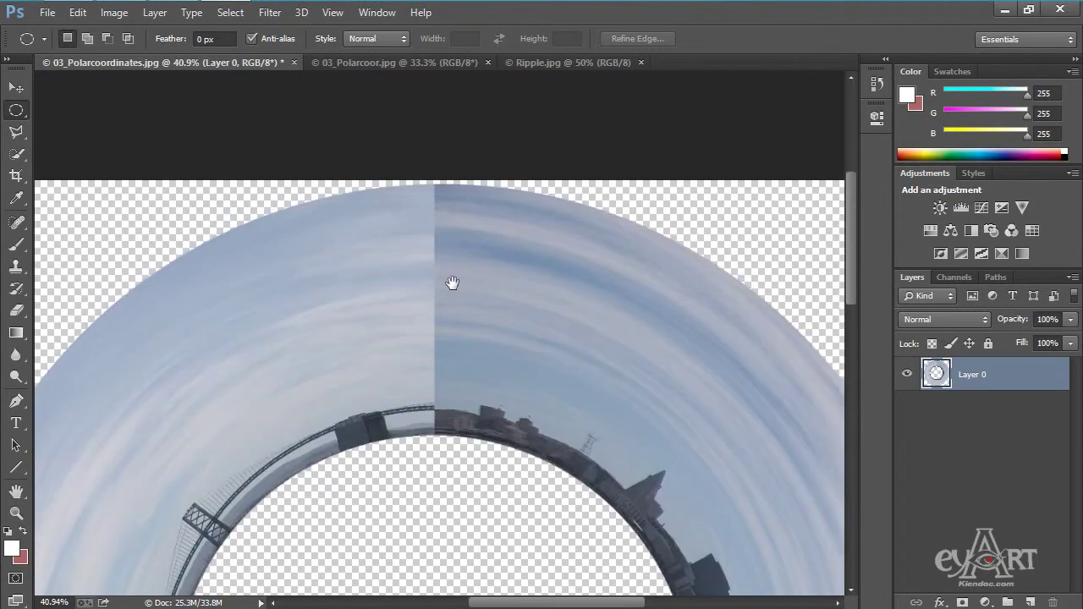
click(17, 222)
scroll(431, 200, up, 3)
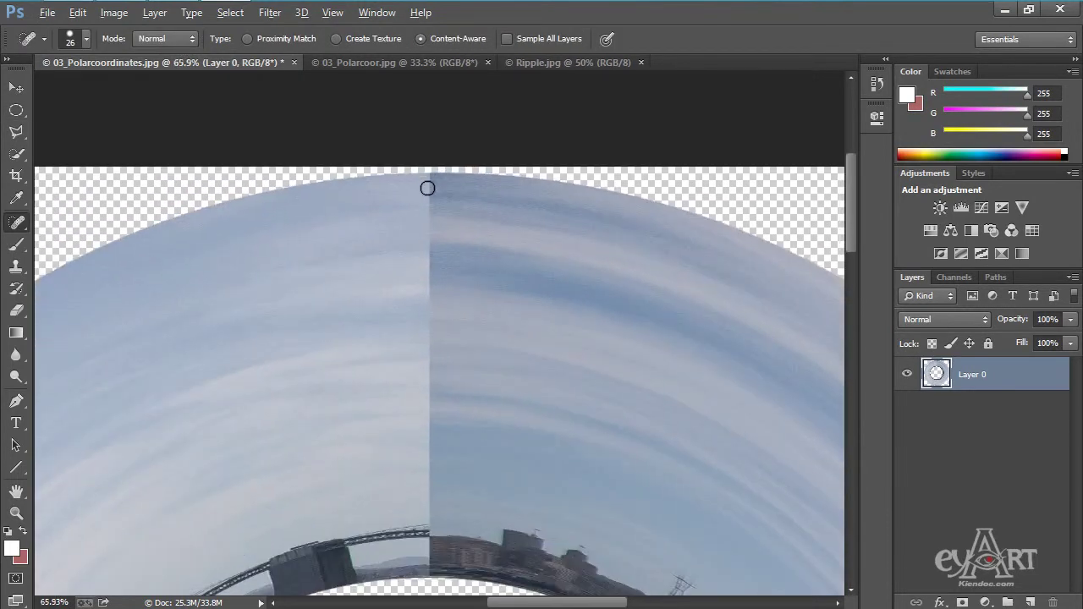
drag(429, 179, 434, 257)
drag(425, 311, 430, 488)
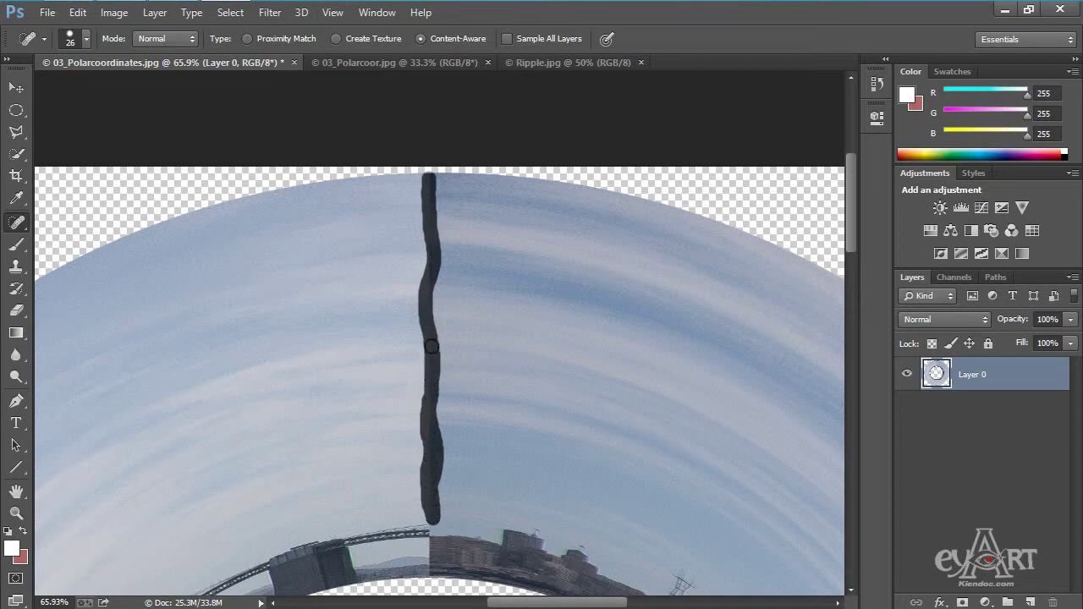
drag(425, 292, 425, 195)
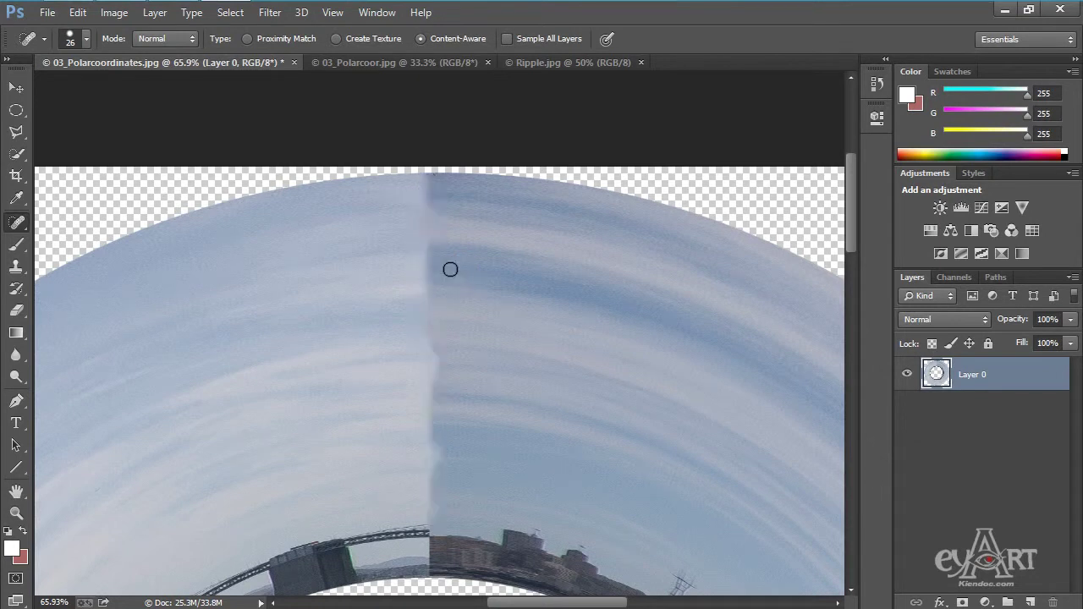
Step: Add a new empty layer and place it beneath the ring layer
scroll(446, 302, down, 5)
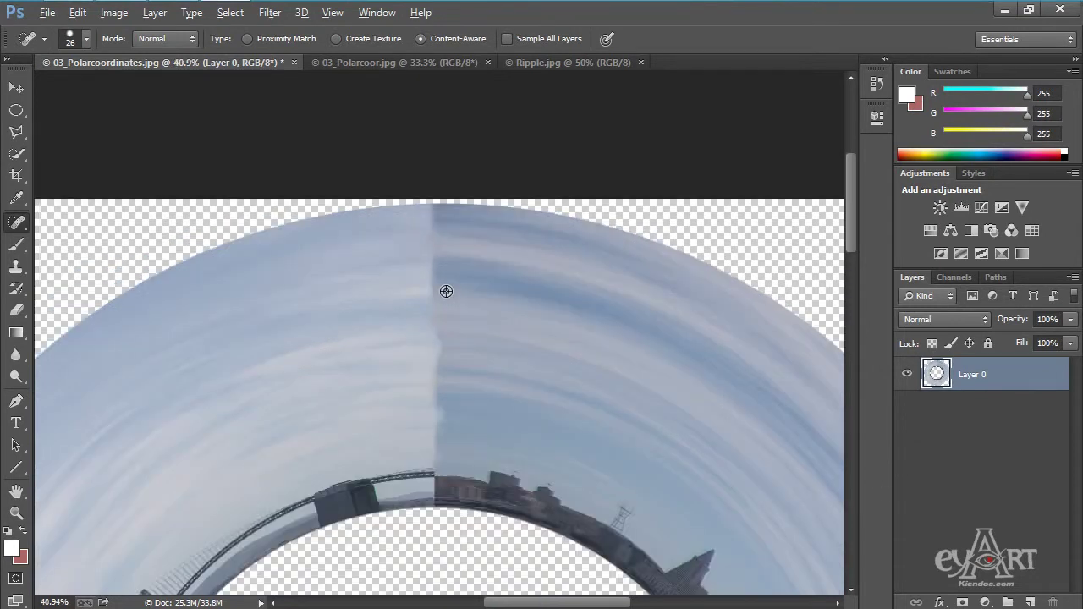
scroll(450, 278, up, 1)
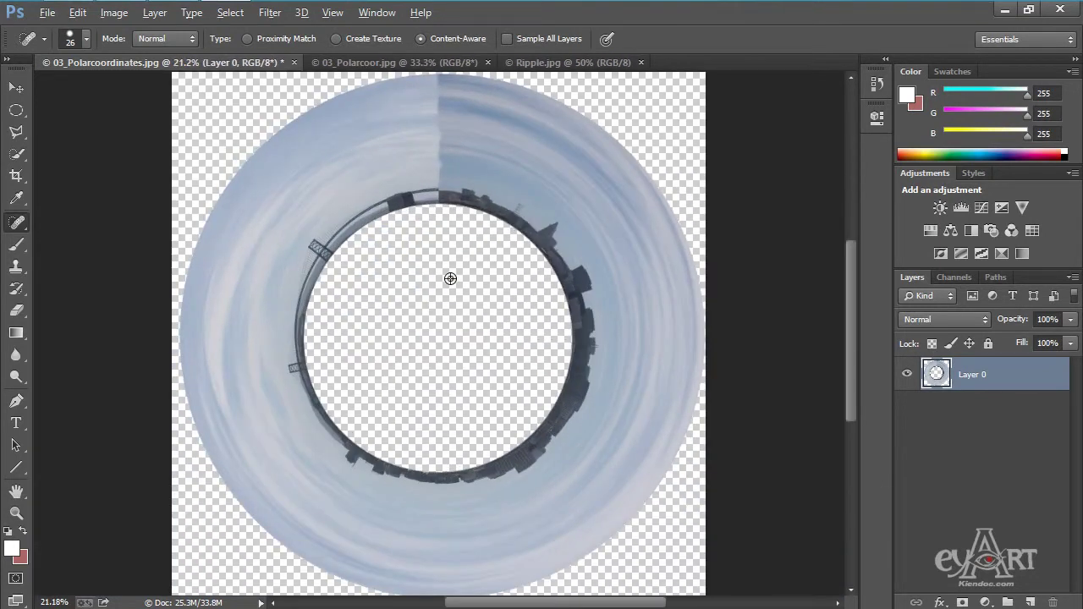
click(16, 88)
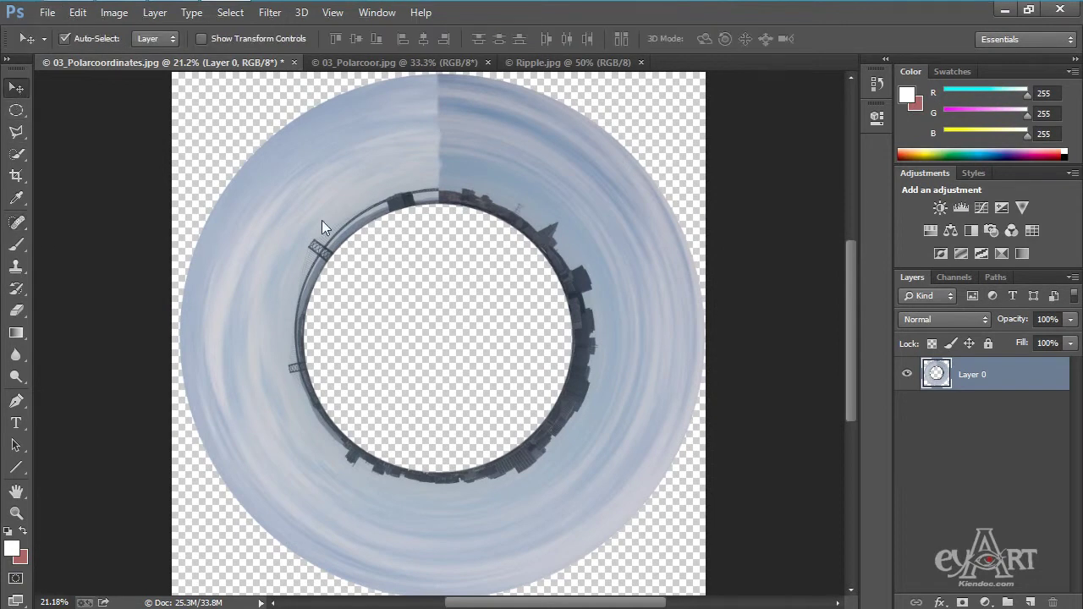
click(1028, 601)
drag(1006, 383, 1014, 480)
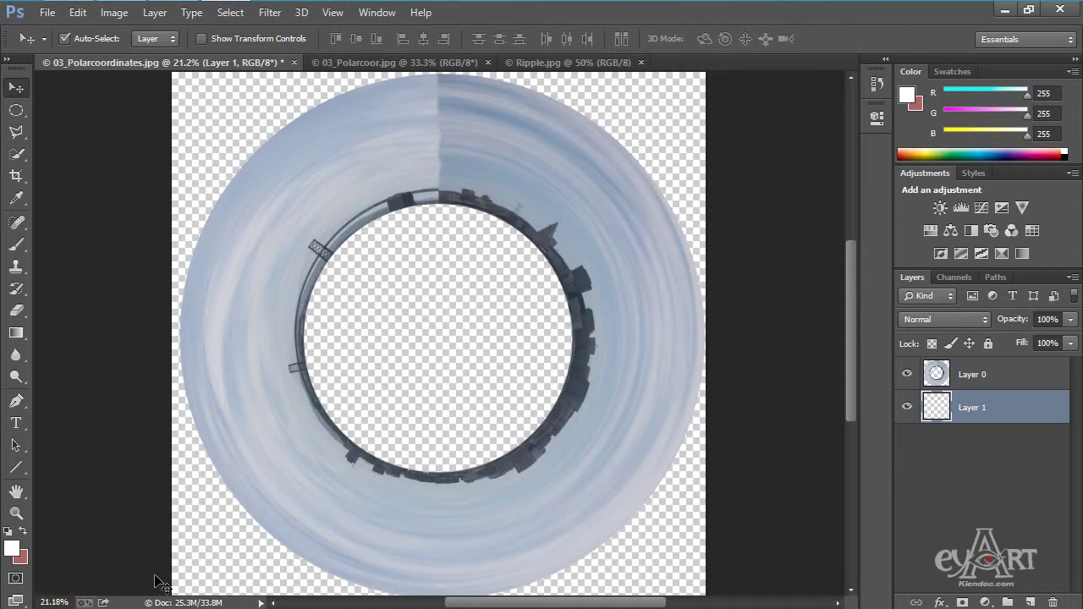
Step: Set the foreground colour to near-black (RGB 5, 5, 5) and fill the new bottom layer with it
click(12, 551)
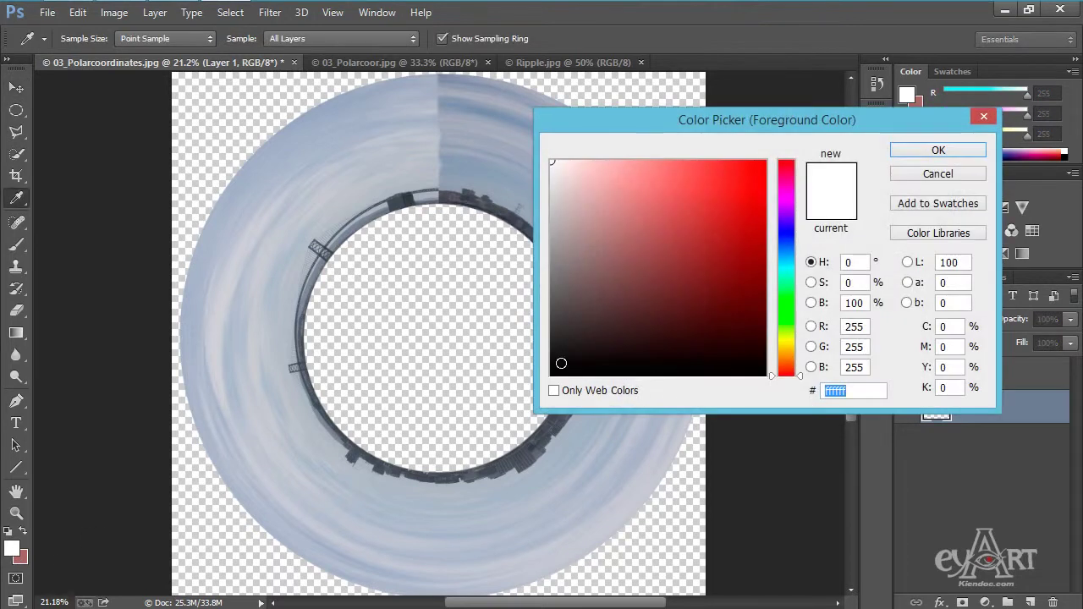
click(552, 371)
click(925, 156)
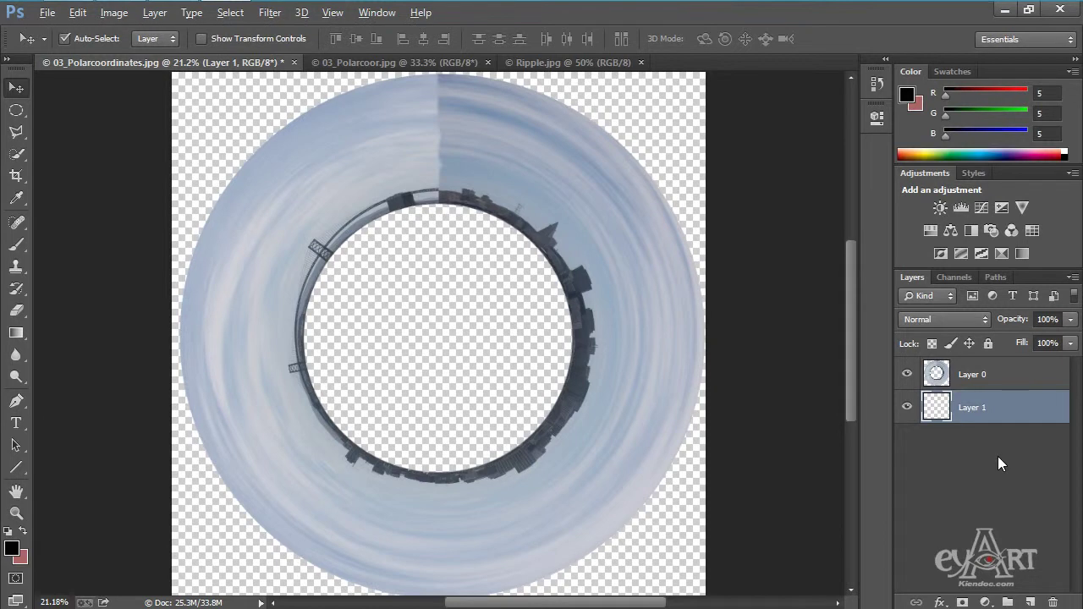
key(alt+BackSpace)
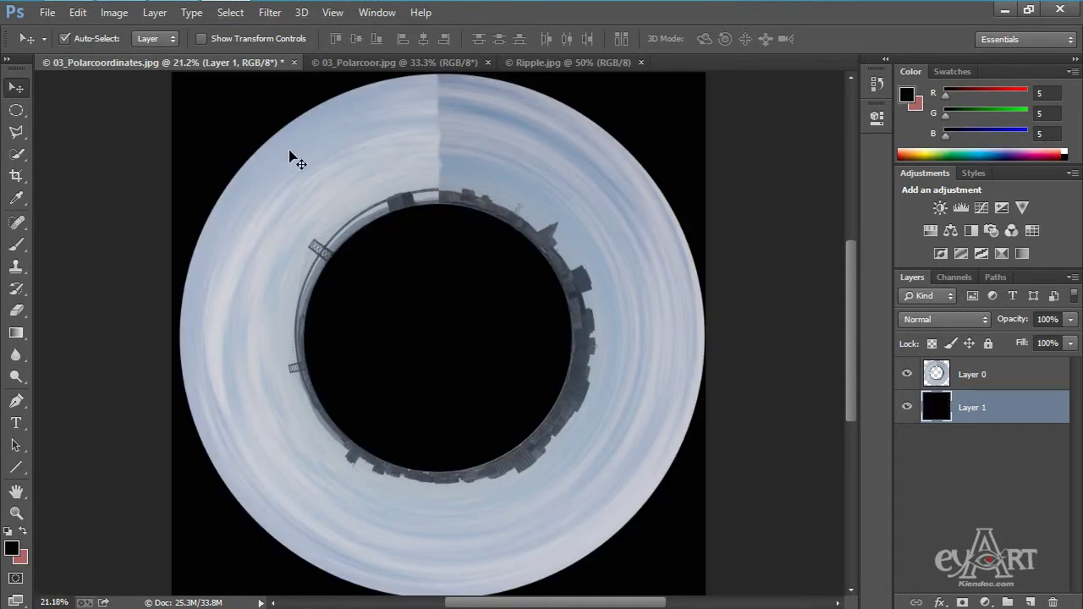
Step: Copy the street photo from 03_Polarcoor.jpg into 03_Polarcoordinates.jpg, accept the colour profile conversion, and place it behind the ring's central hole
click(372, 65)
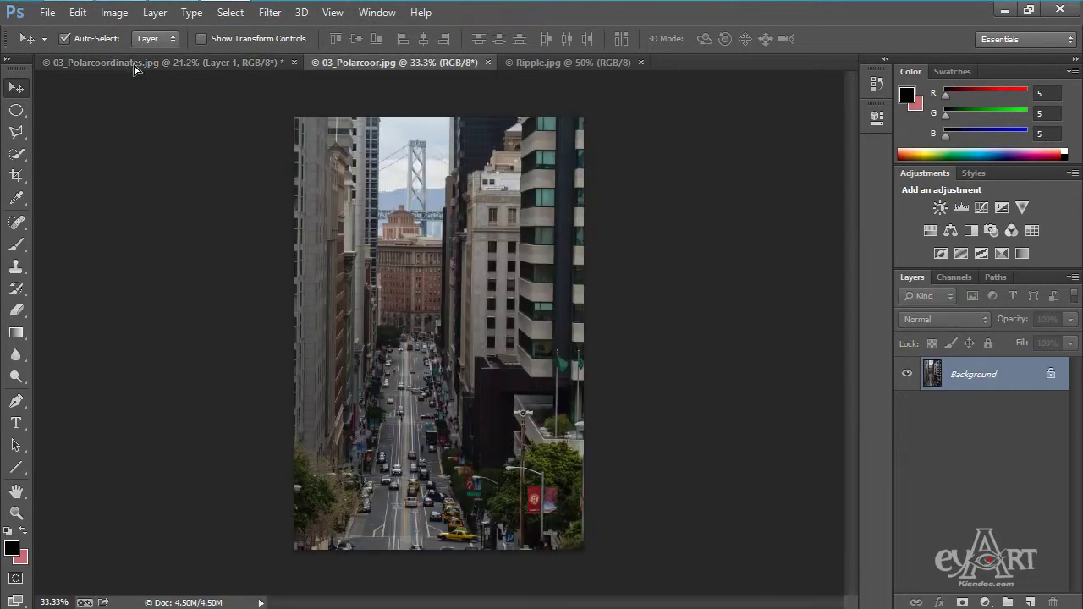
drag(135, 66, 495, 362)
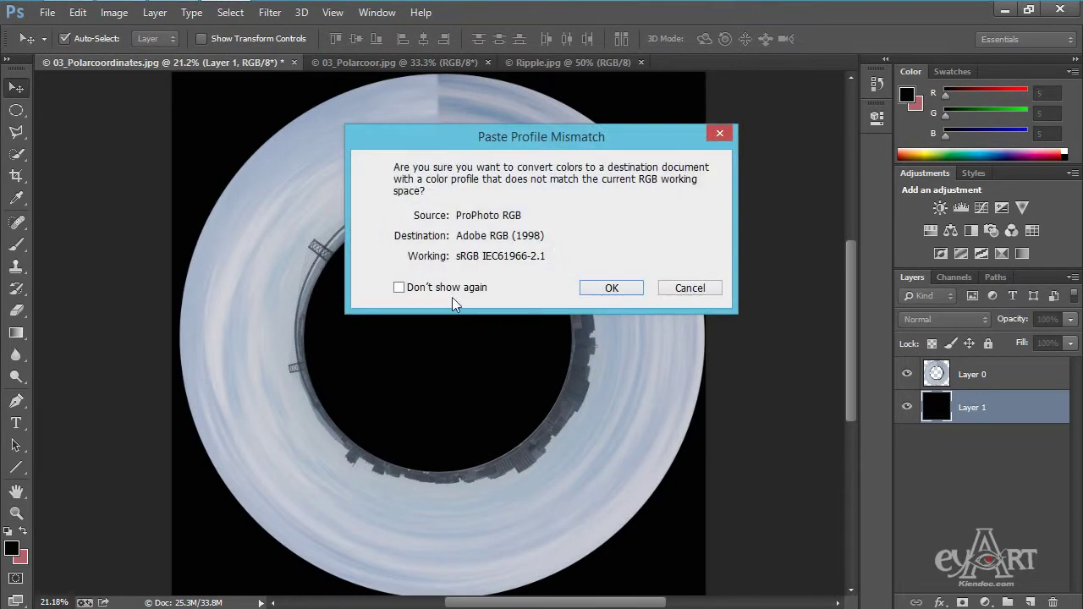
click(611, 289)
drag(438, 326, 386, 305)
Step: Scale the street photo to about 206% with Free Transform and position it so the street fills the ring's hole
key(ctrl+t)
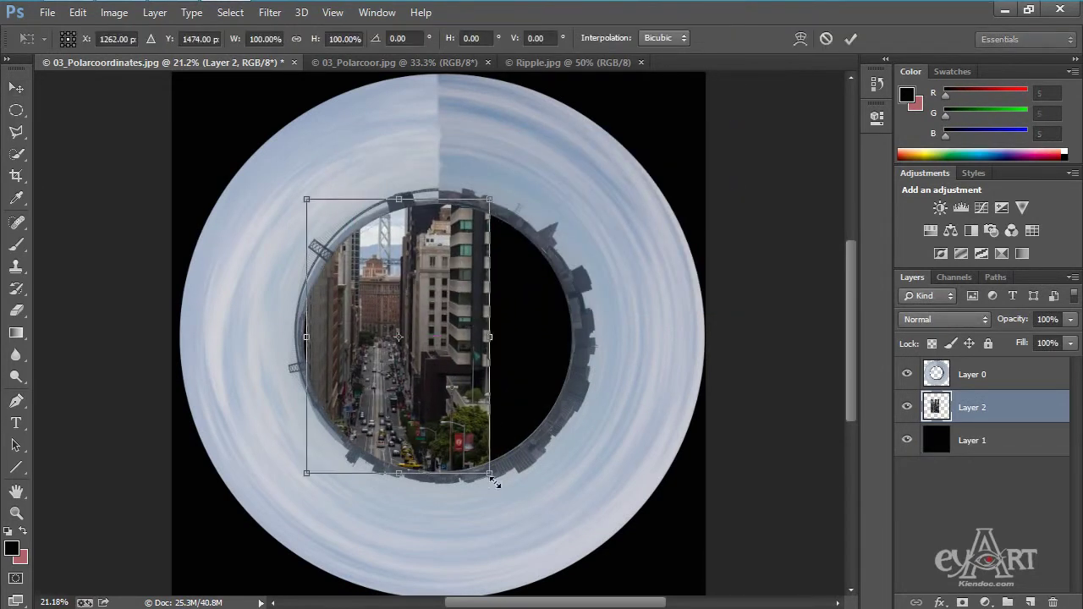
drag(491, 473, 630, 573)
drag(448, 353, 486, 371)
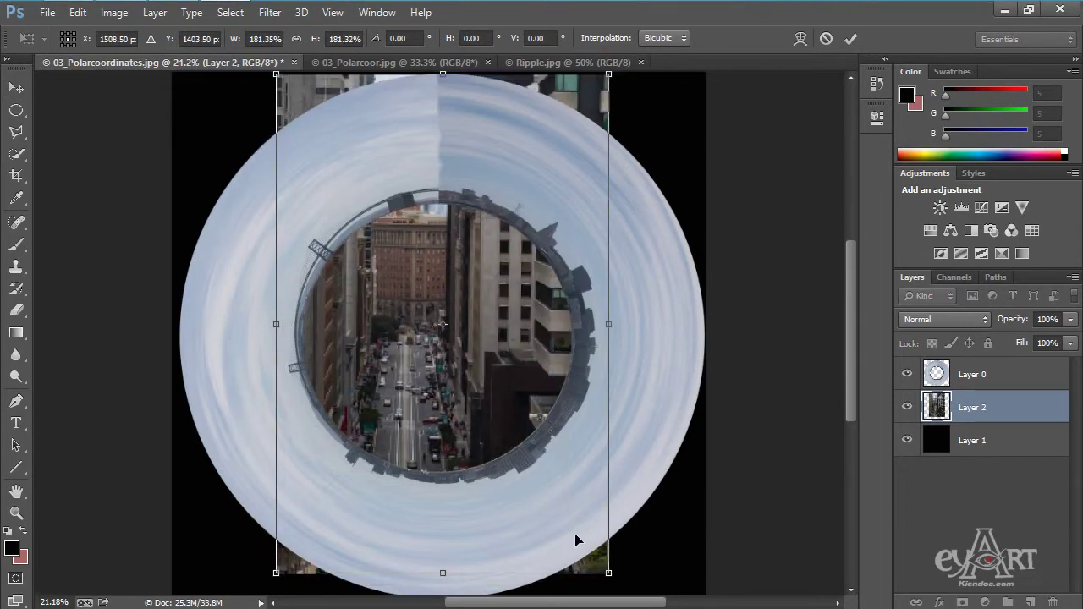
drag(605, 571, 631, 602)
drag(520, 370, 526, 337)
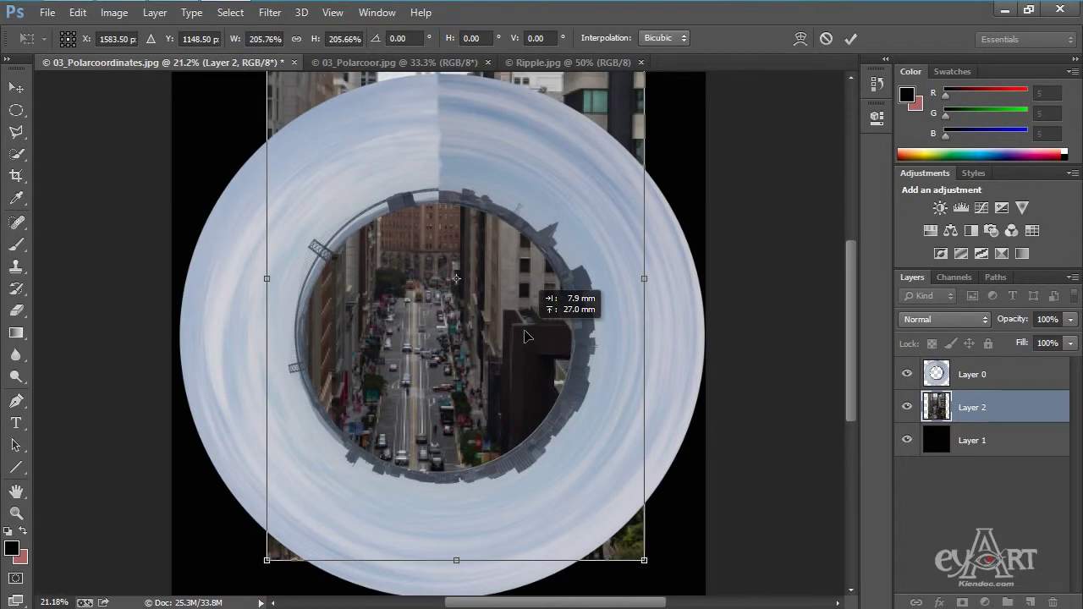
key(Return)
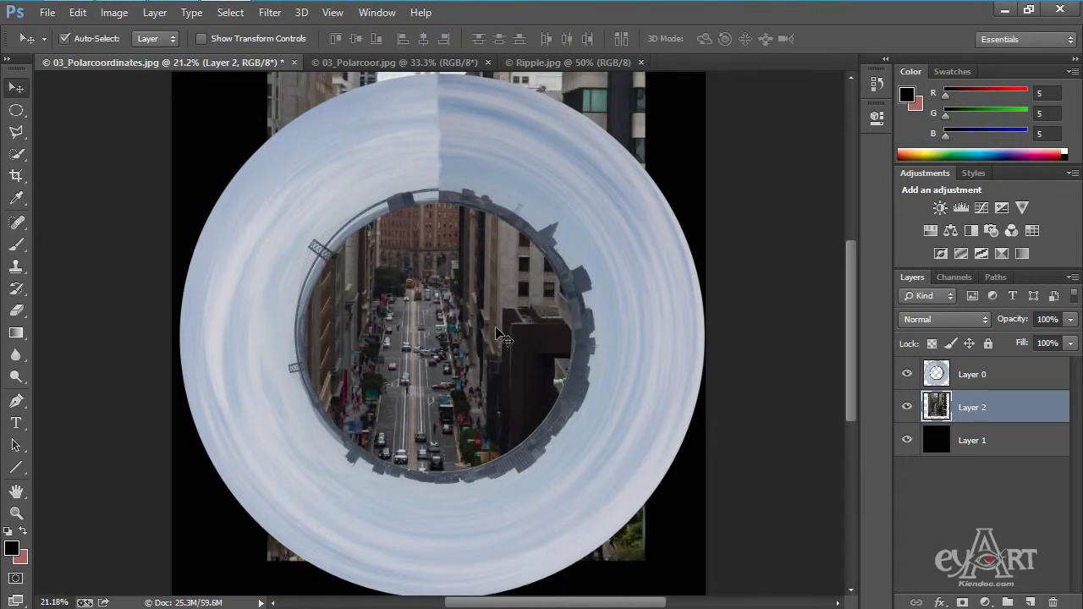
Step: Load the ring layer's outline as a selection and add the central hole to it with the Polygonal Lasso
click(621, 273)
ctrl+click(936, 375)
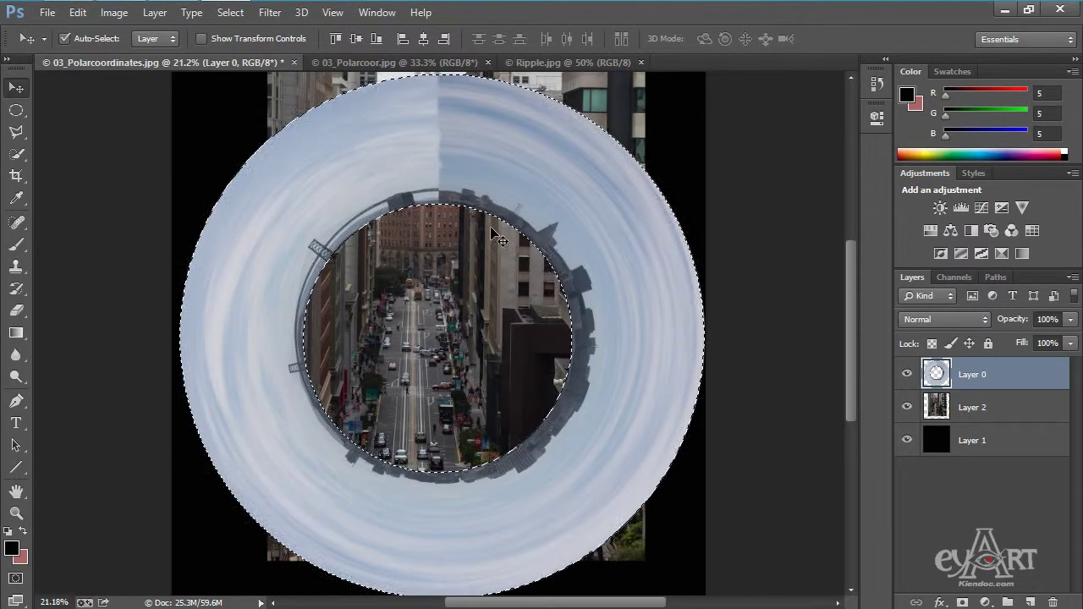
scroll(592, 304, up, 2)
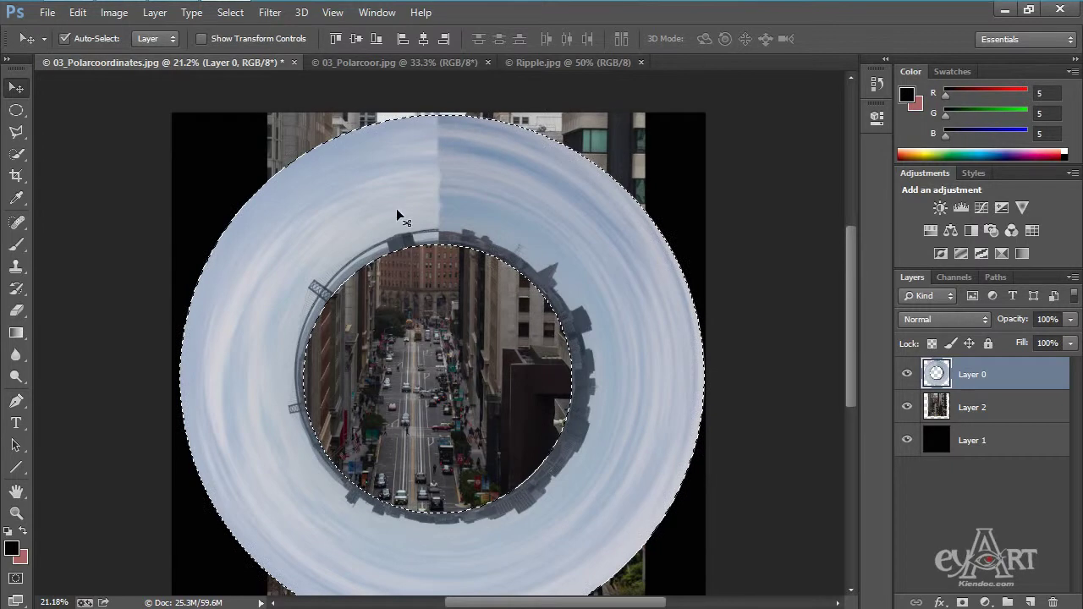
click(17, 132)
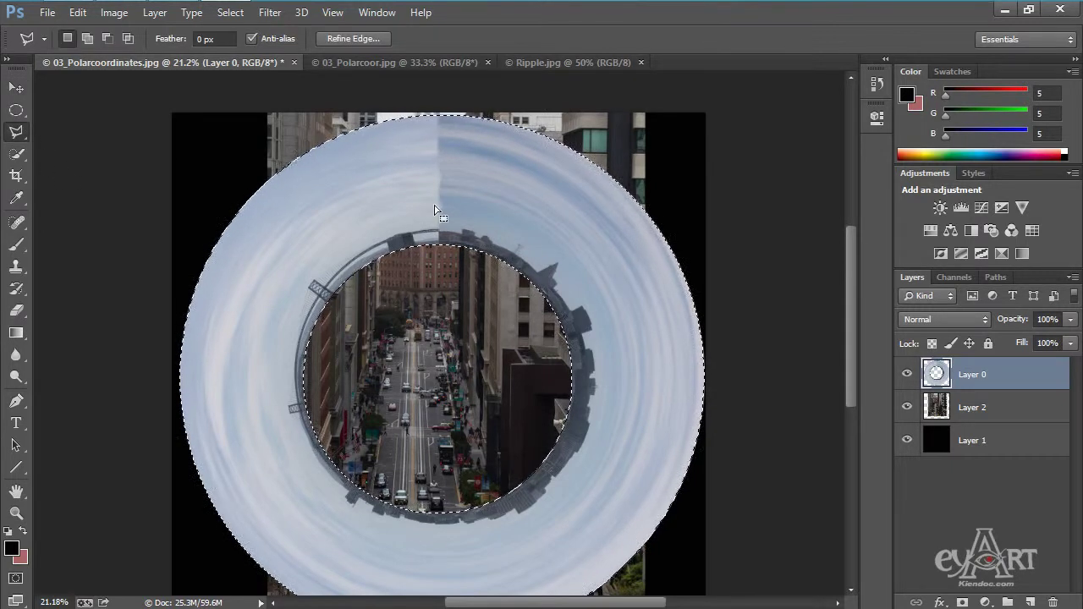
key(shift)
click(428, 219)
click(587, 265)
click(627, 412)
click(578, 481)
click(466, 531)
click(327, 514)
click(265, 353)
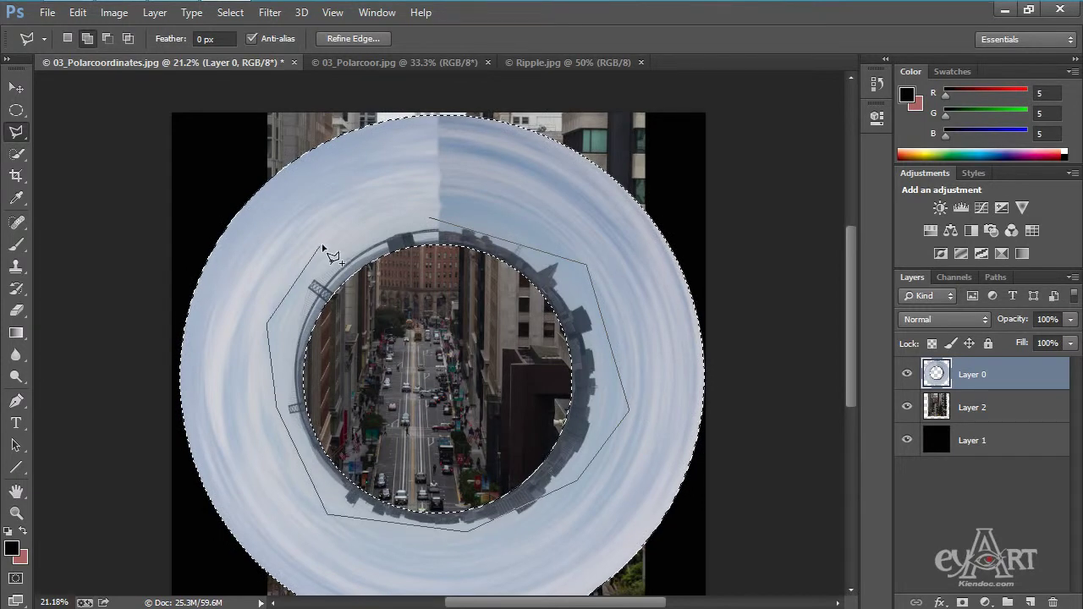
click(429, 219)
Step: Invert the selection, delete the parts of the street photo layer outside the ring, and deselect
scroll(556, 351, down, 1)
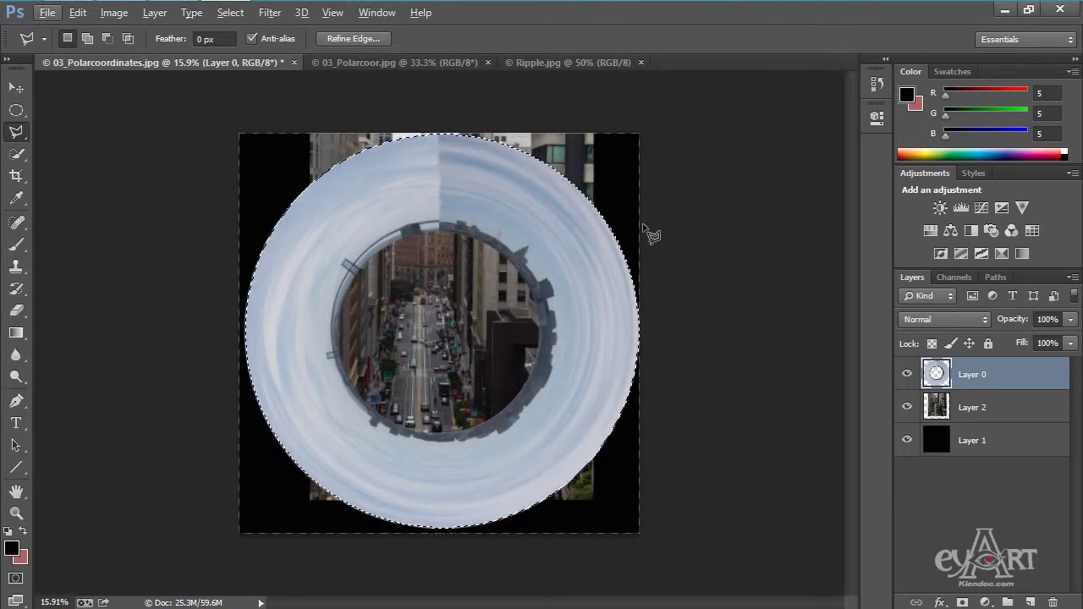
key(ctrl+shift+i)
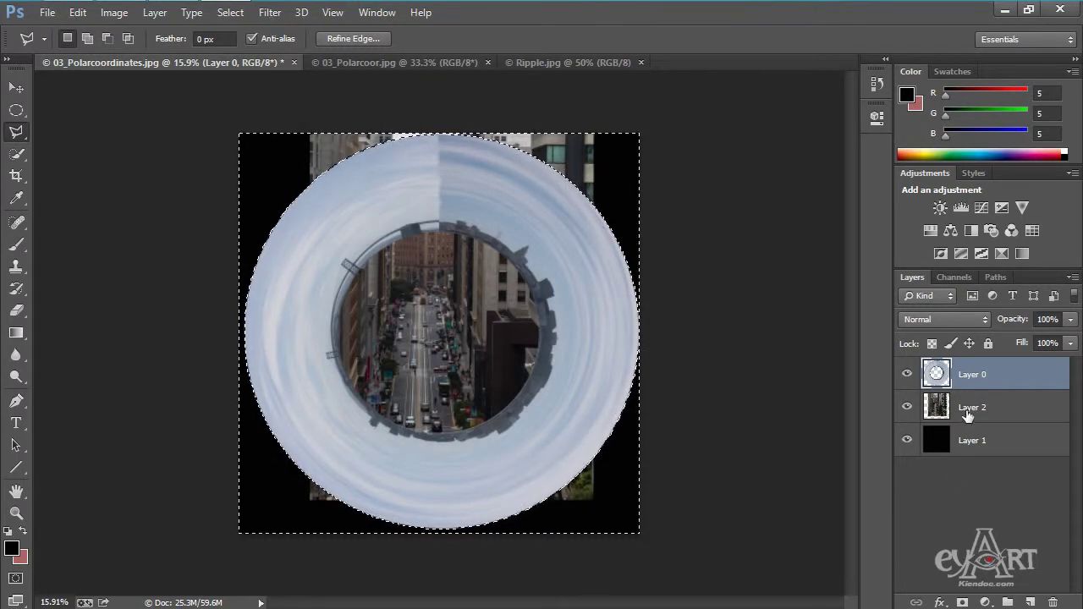
click(965, 413)
key(Delete)
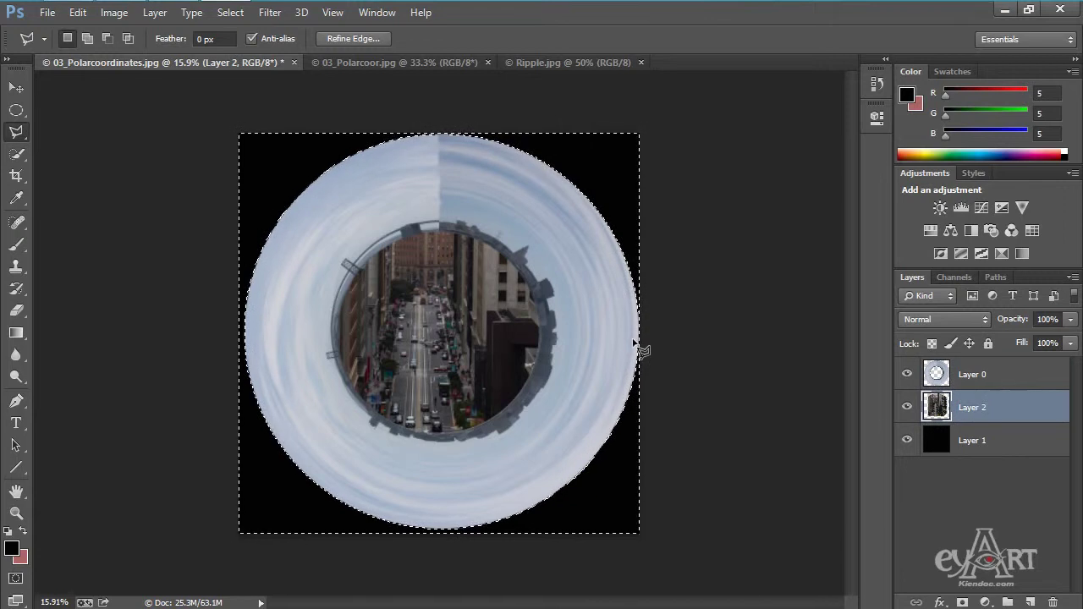
key(ctrl+d)
key(v)
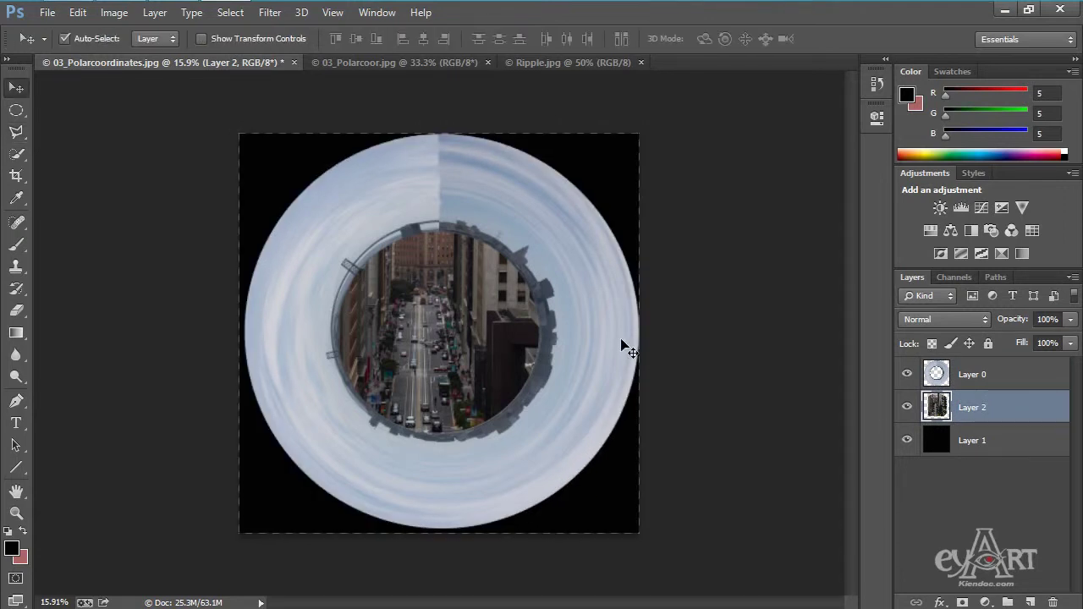
Step: Examine up close how the street photo meets the skyline around the ring's inner edge
key(ctrl+plus)
key(alt)
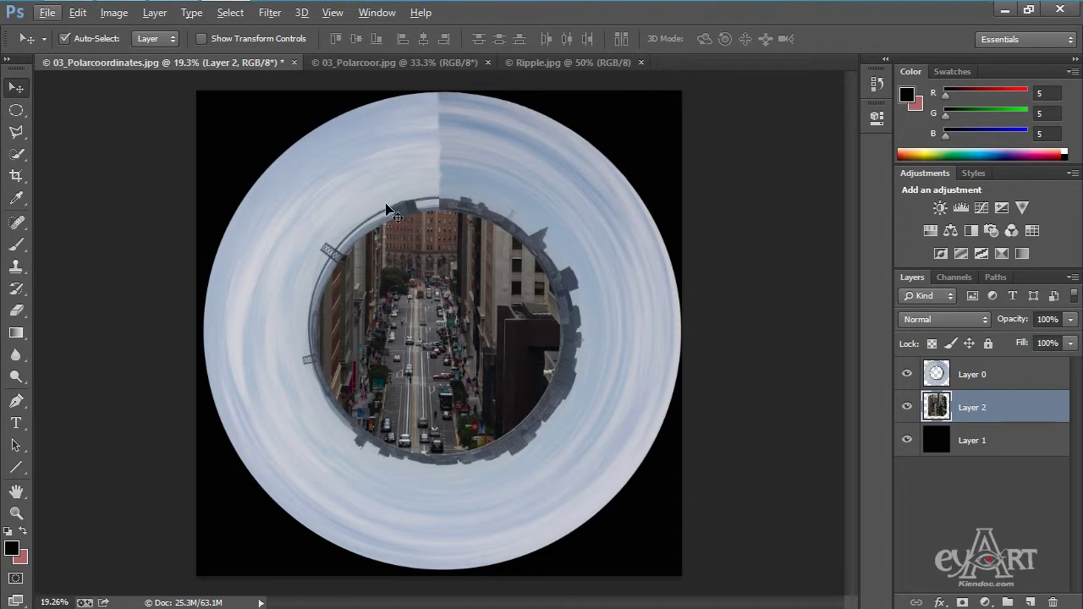
scroll(372, 452, up, 5)
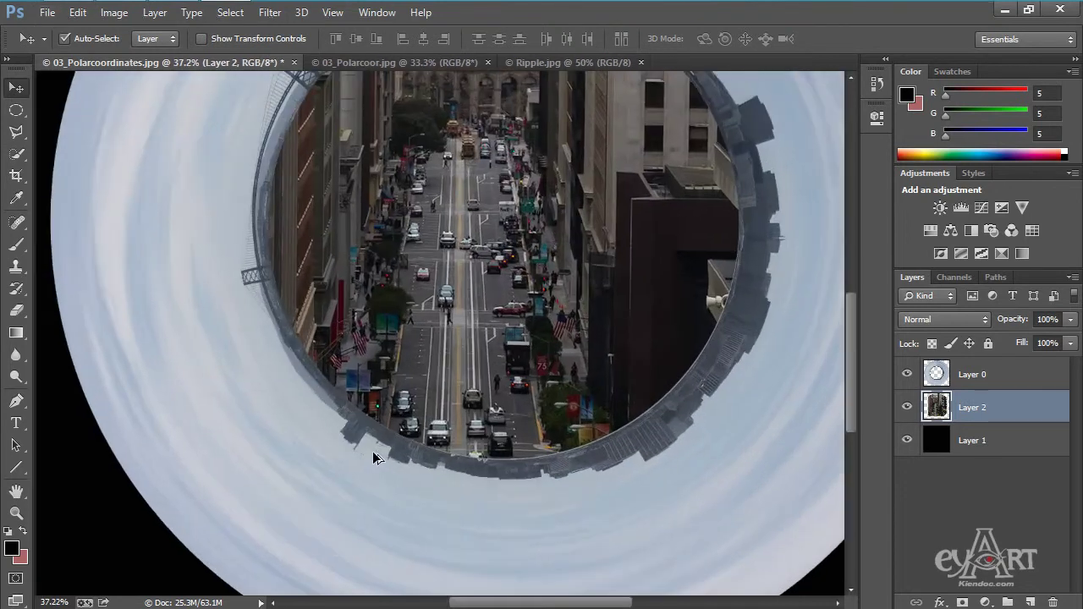
scroll(672, 482, right, 5)
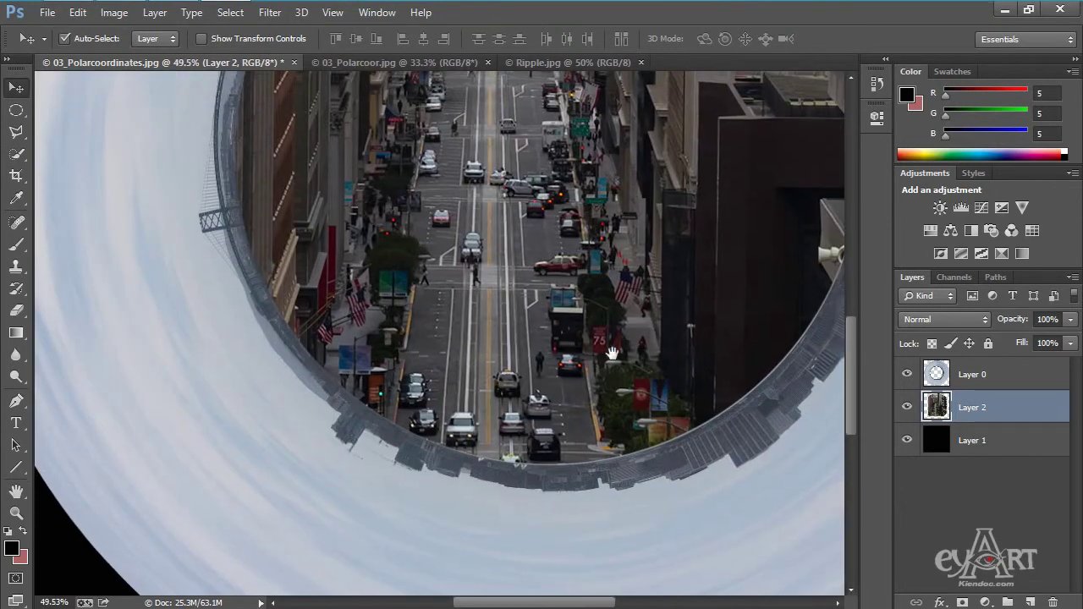
scroll(681, 319, up, 2)
drag(608, 307, 701, 476)
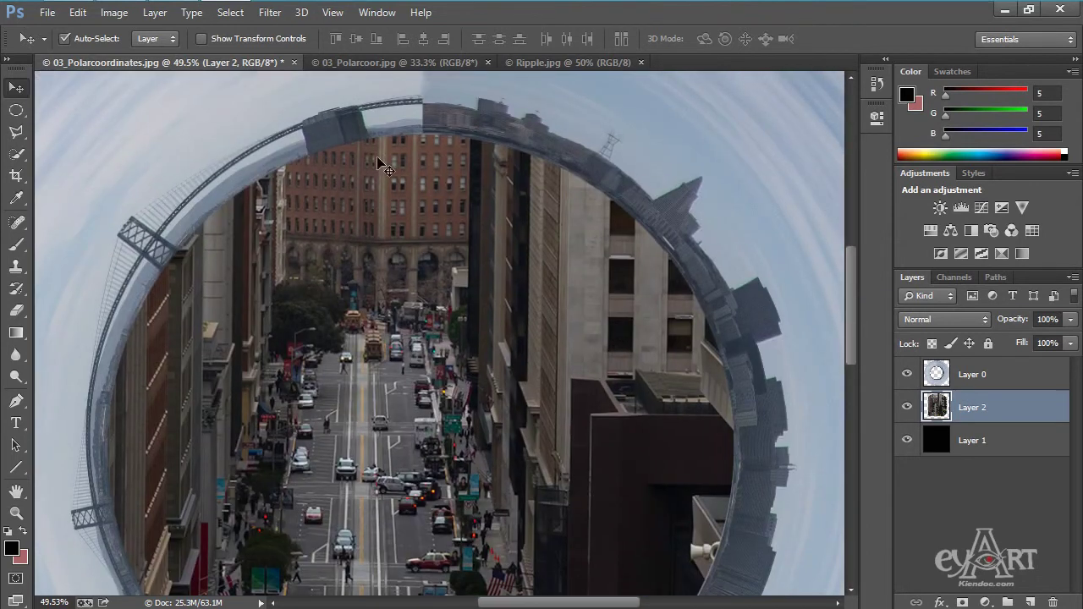
key(ctrl+0)
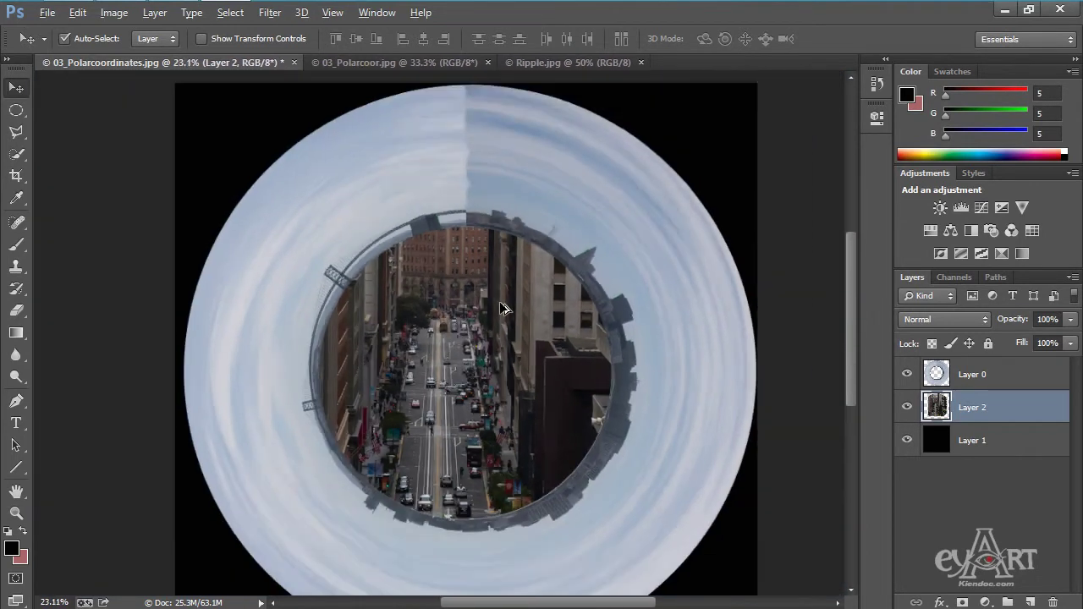